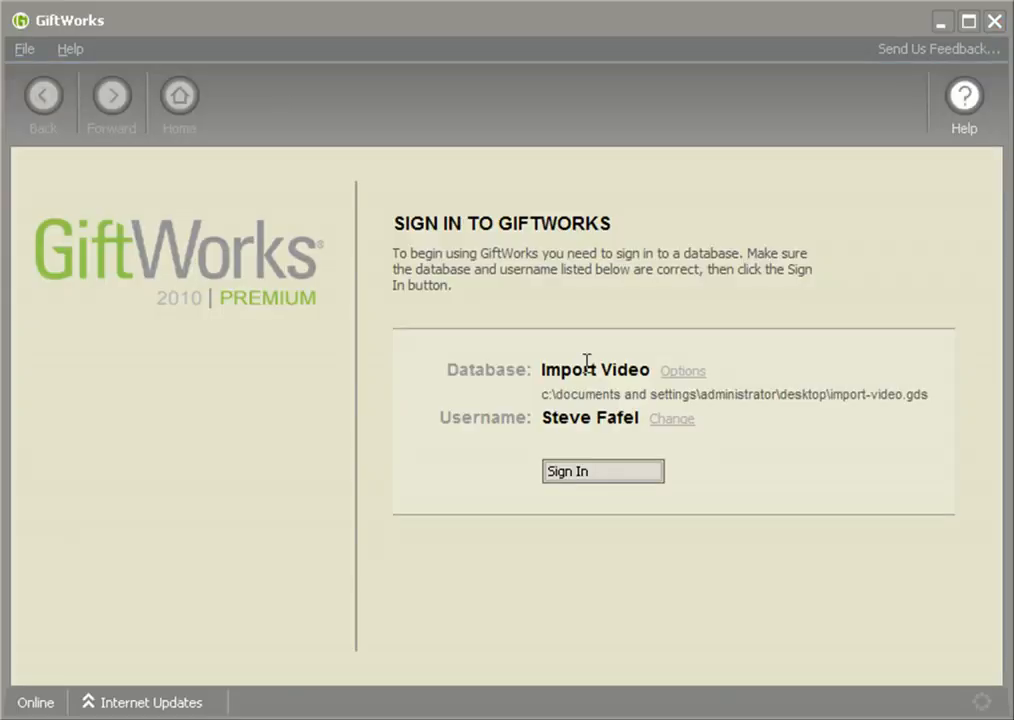
# Sign in to the Import Video database and open Settings' Additional Settings & Tools page
pyautogui.click(588, 478)
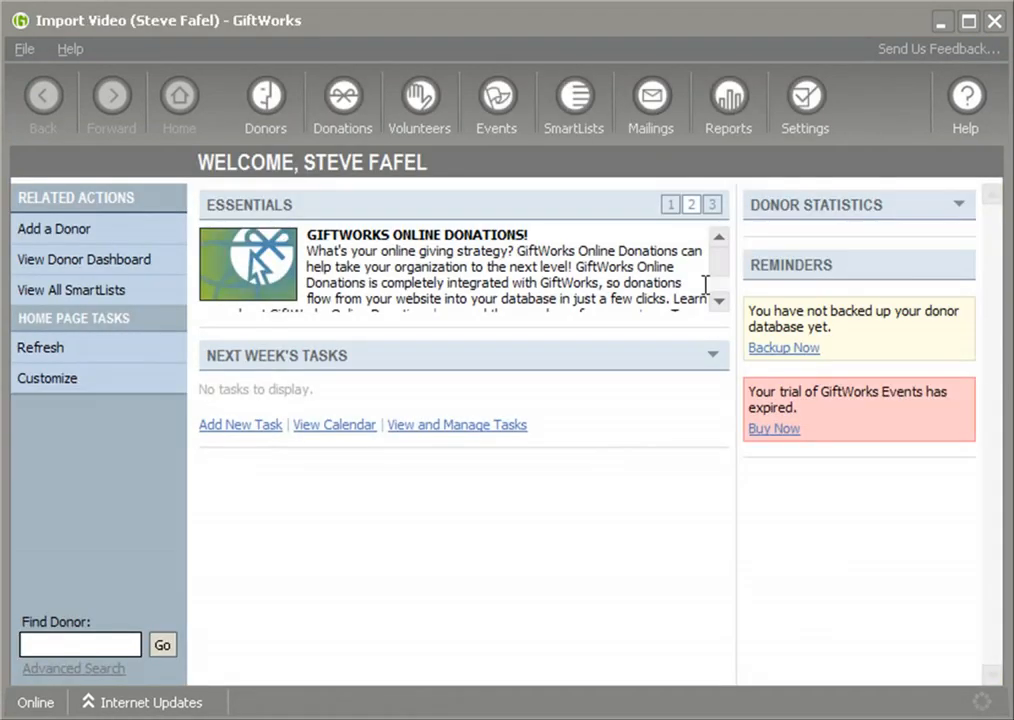
pyautogui.click(806, 125)
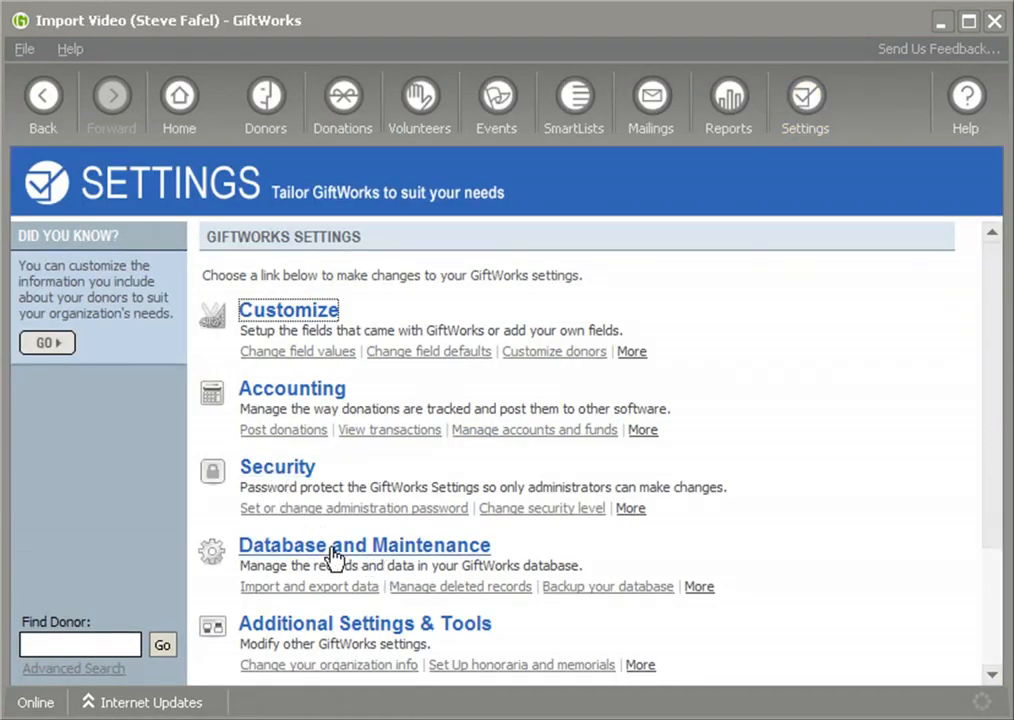
pyautogui.scroll(-3, 840, 522)
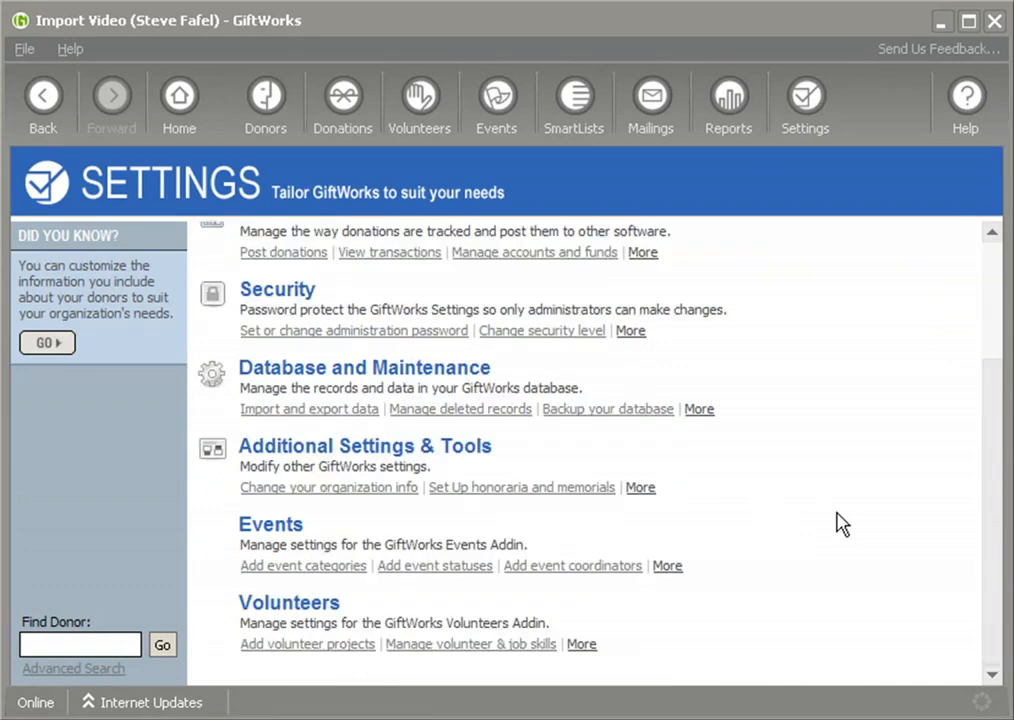
pyautogui.click(380, 449)
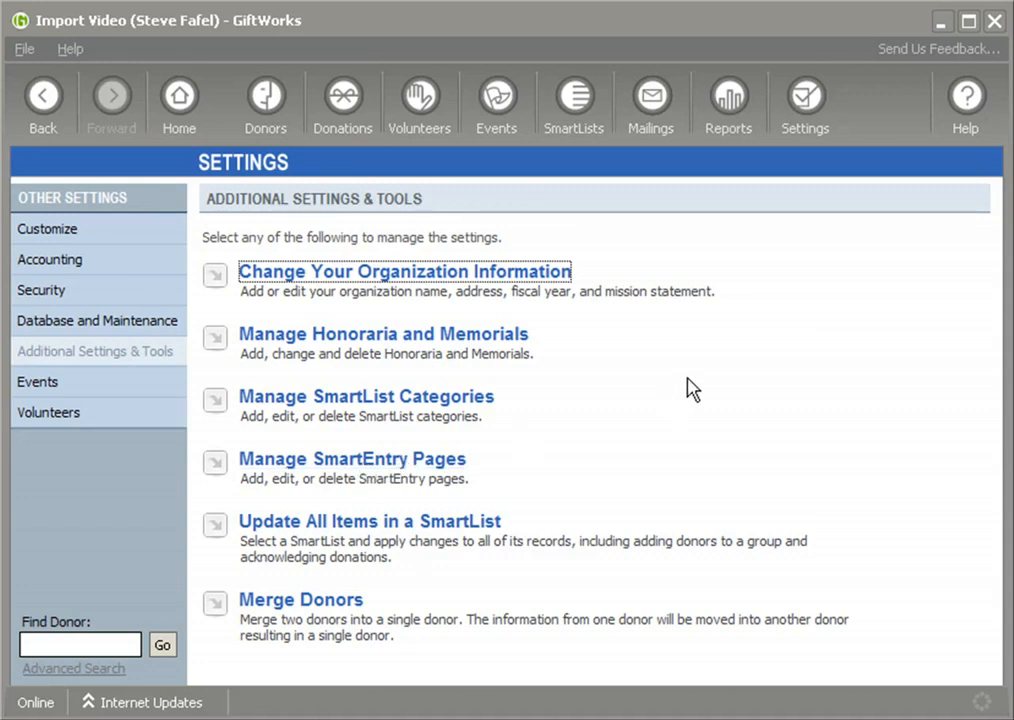
# Open the second donor's record, confirm its Contact Info and Donations are empty, and return to SmartLists
pyautogui.click(579, 106)
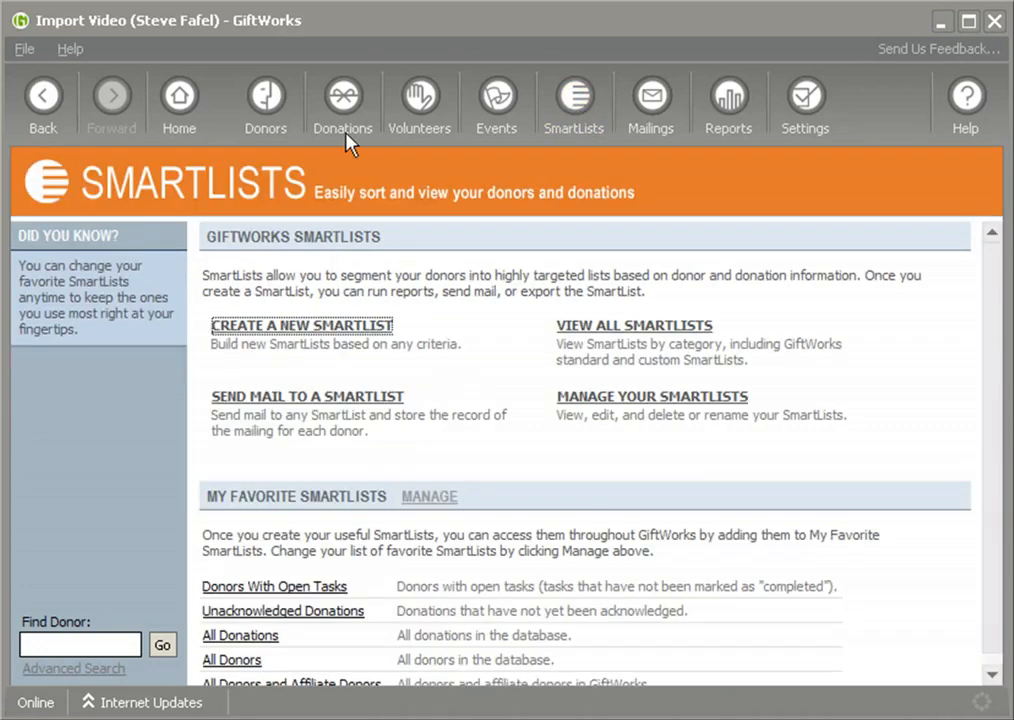
pyautogui.click(267, 108)
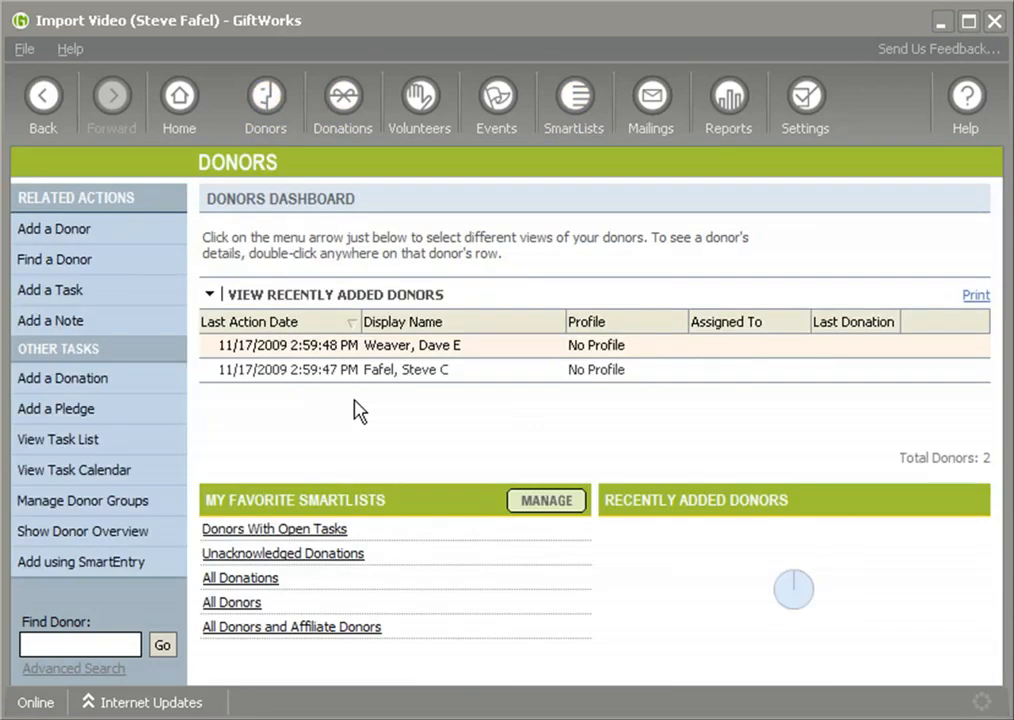
pyautogui.doubleClick(410, 376)
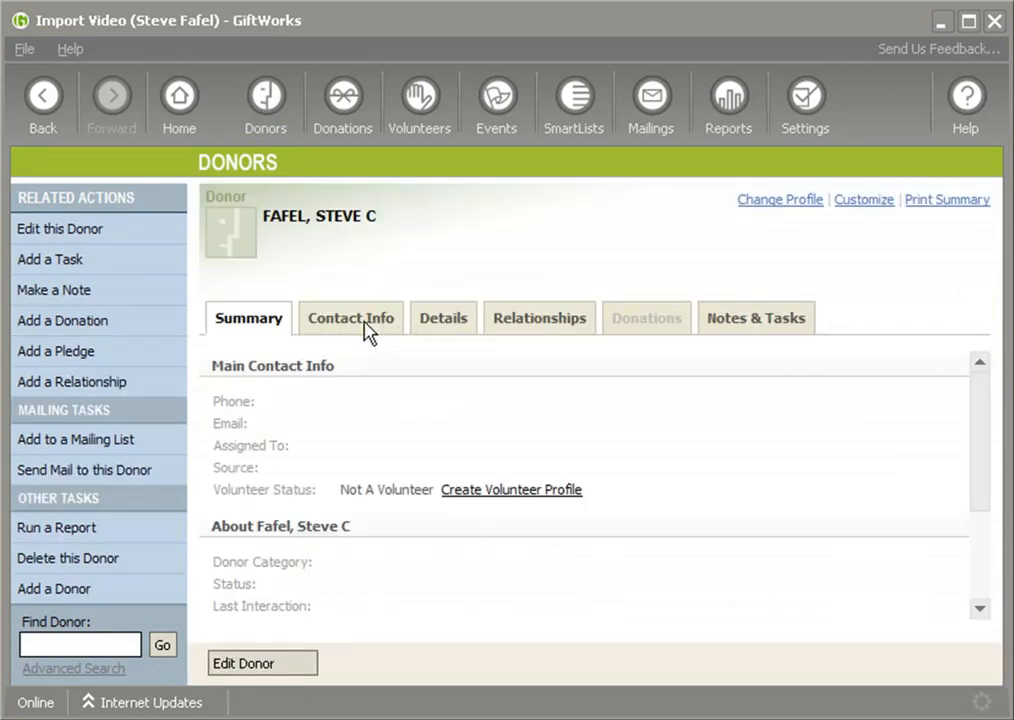
pyautogui.click(367, 333)
pyautogui.scroll(-2, 978, 475)
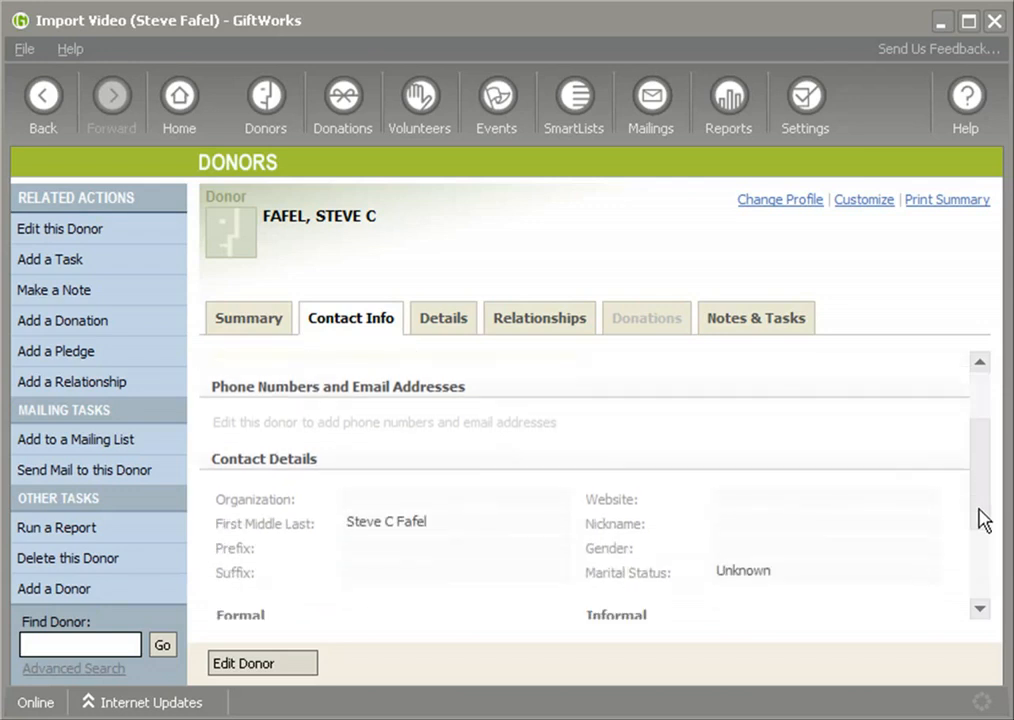
pyautogui.click(640, 326)
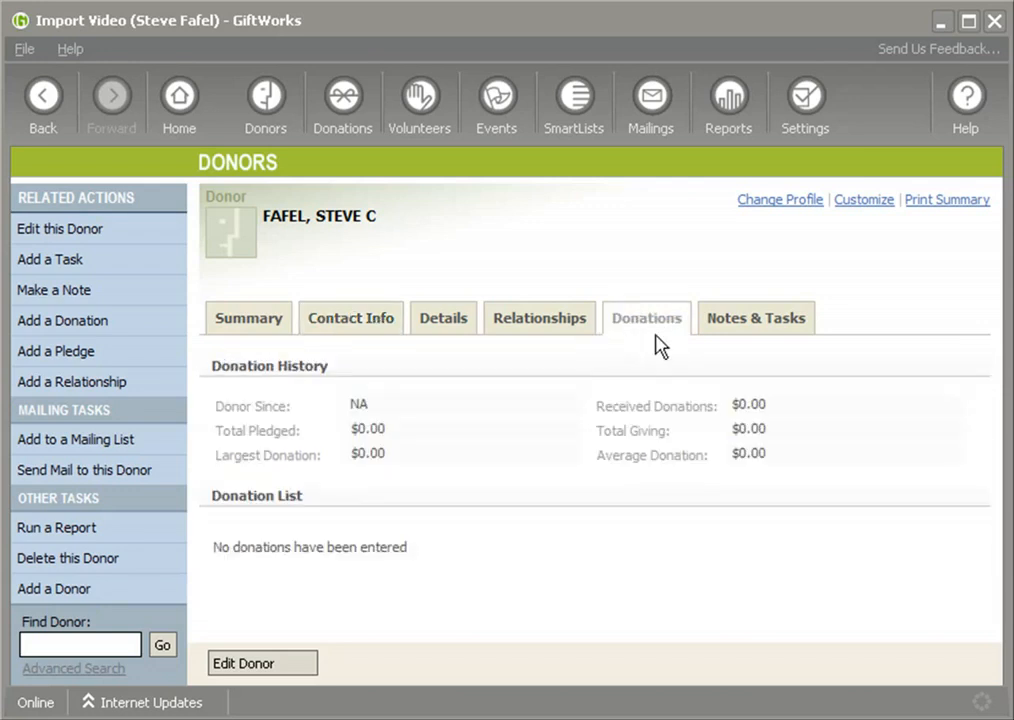
pyautogui.click(653, 100)
pyautogui.click(563, 112)
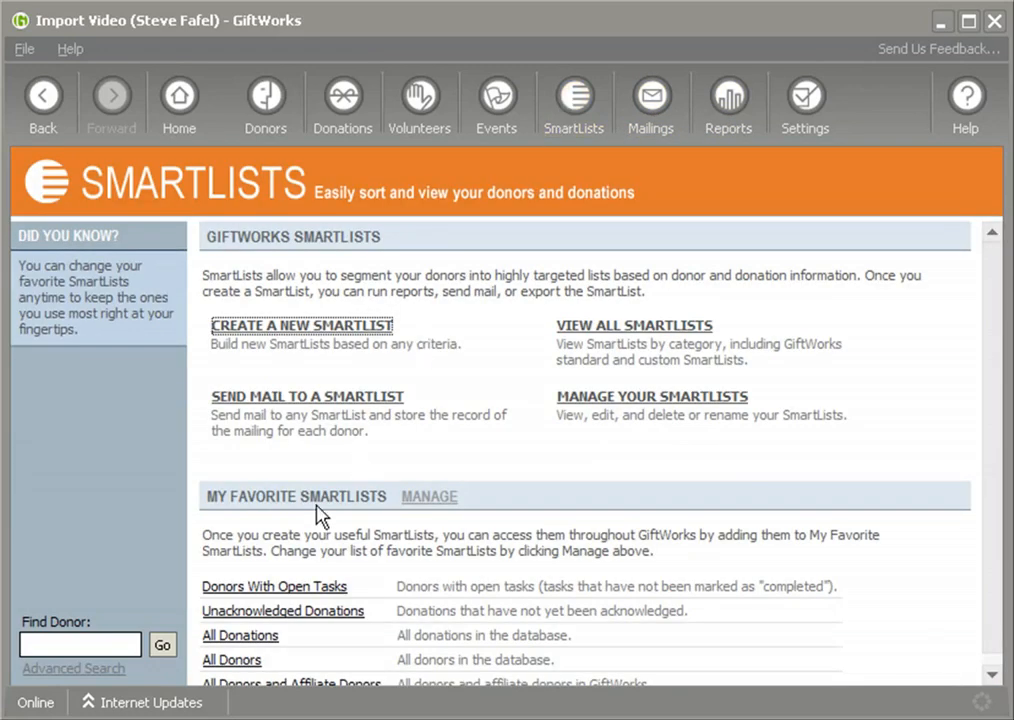
# Open the All Donors SmartList under My Favorite SmartLists
pyautogui.click(236, 660)
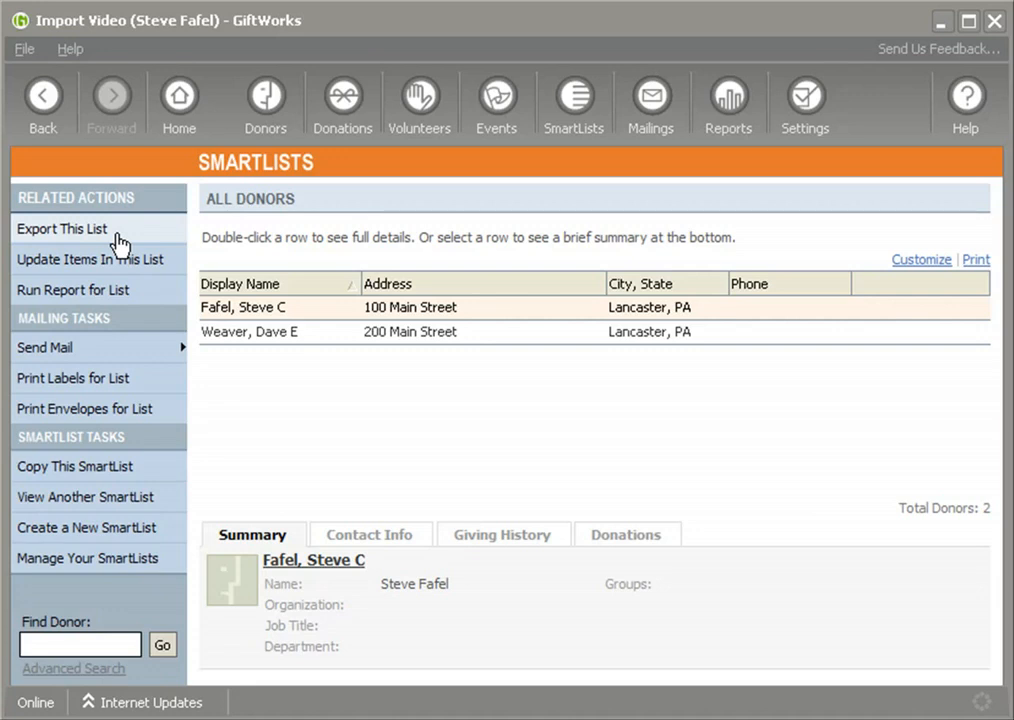
# Add the Id column to the All Donors list through Customize
pyautogui.click(921, 262)
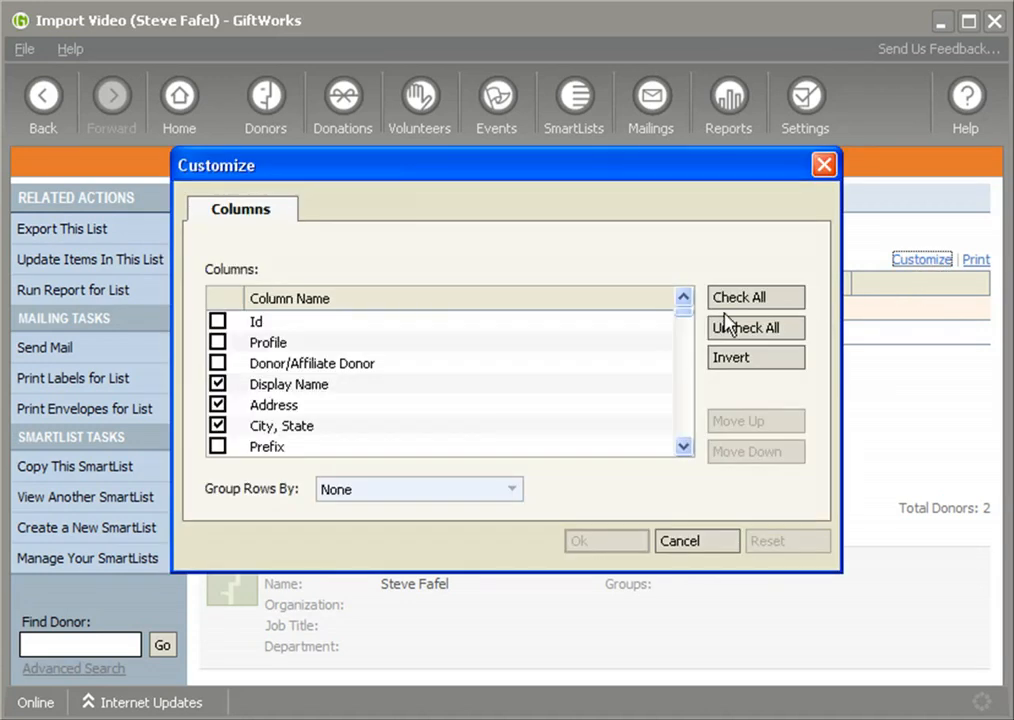
pyautogui.click(218, 321)
pyautogui.click(610, 543)
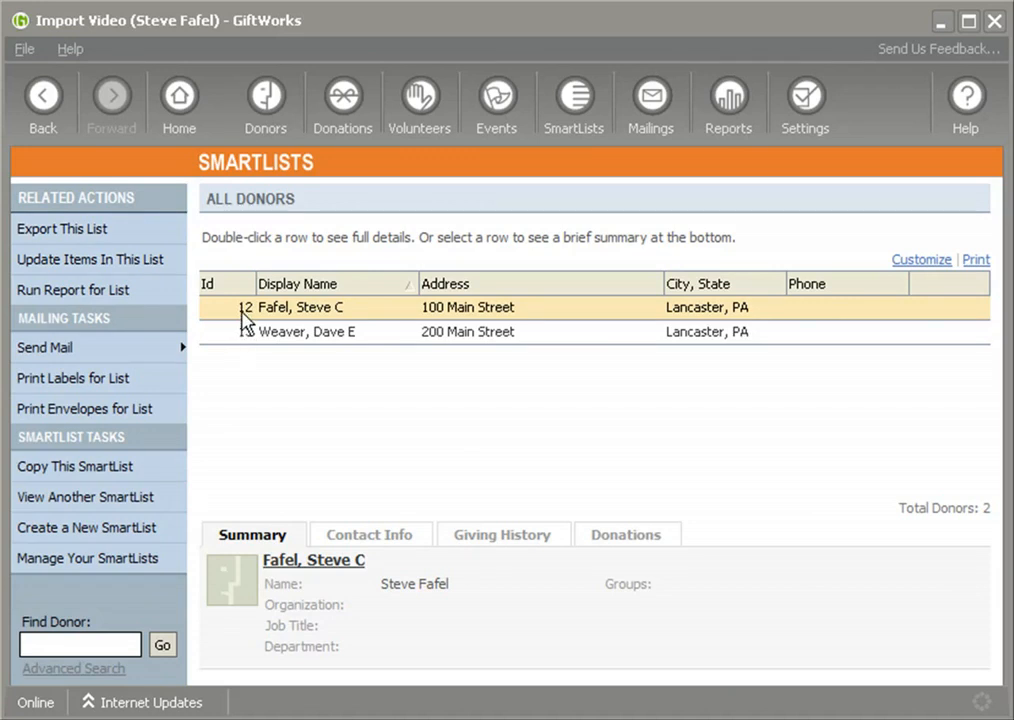
# Start and cancel an export, then reopen the column choices and close them unchanged
pyautogui.click(66, 232)
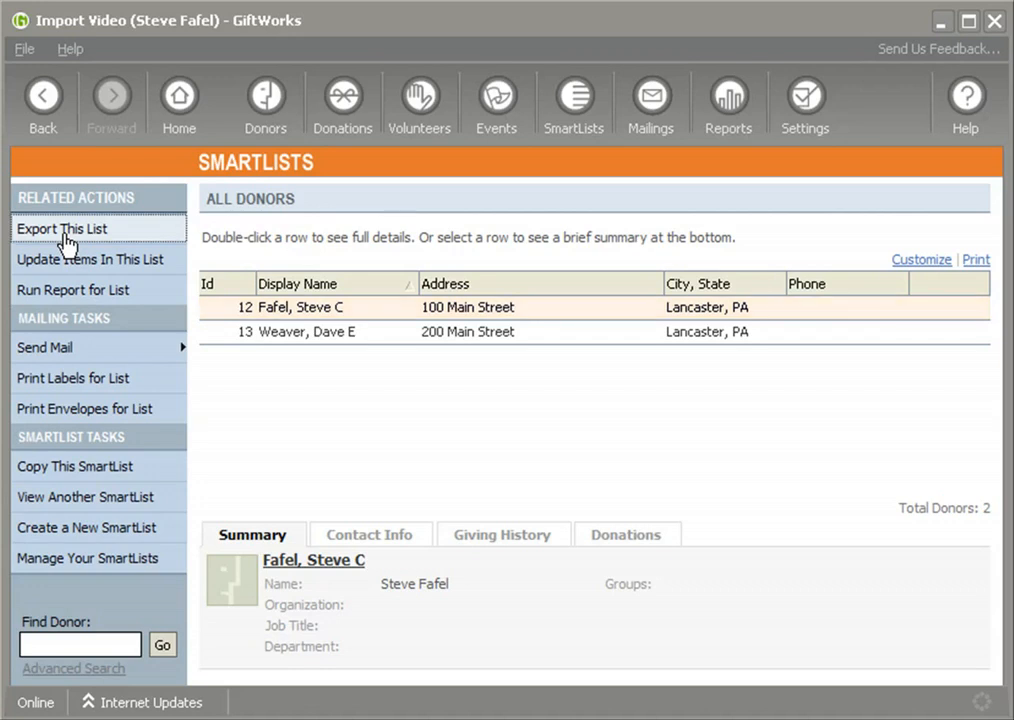
pyautogui.click(699, 563)
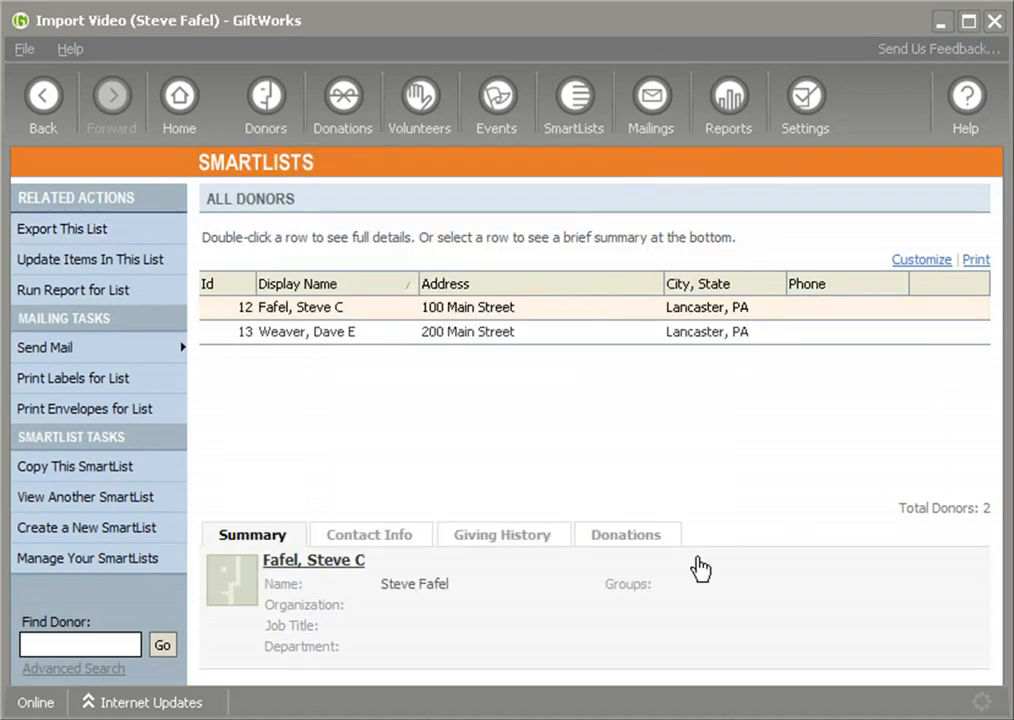
pyautogui.click(908, 261)
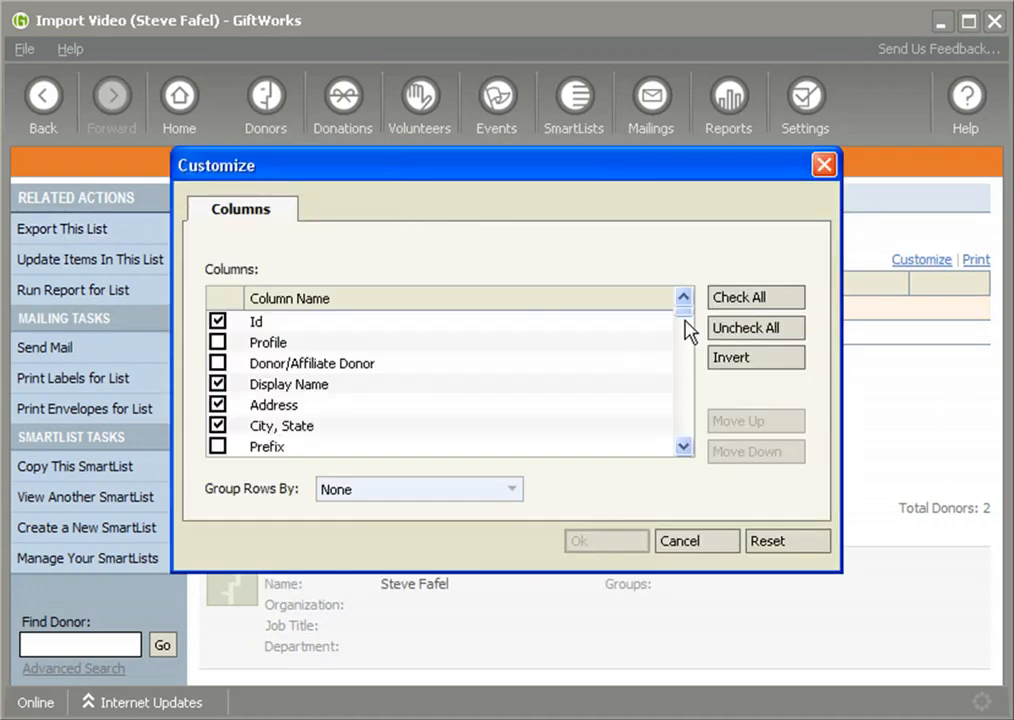
pyautogui.click(685, 326)
pyautogui.moveTo(681, 328)
pyautogui.mouseDown()
pyautogui.moveTo(677, 342)
pyautogui.moveTo(681, 311)
pyautogui.mouseUp()
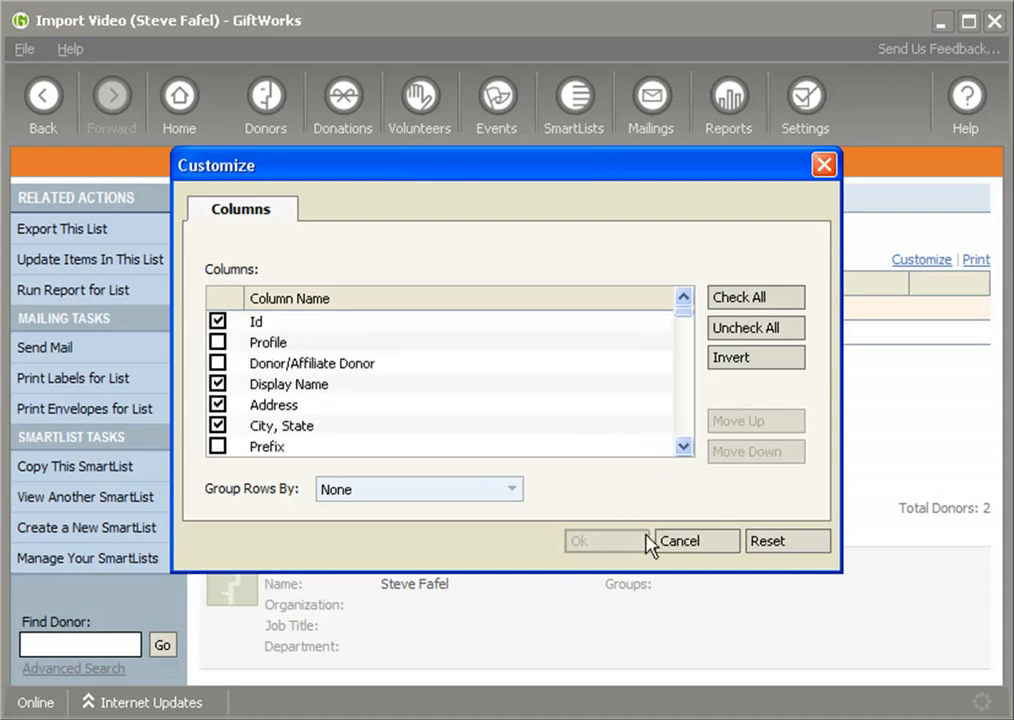
pyautogui.click(718, 549)
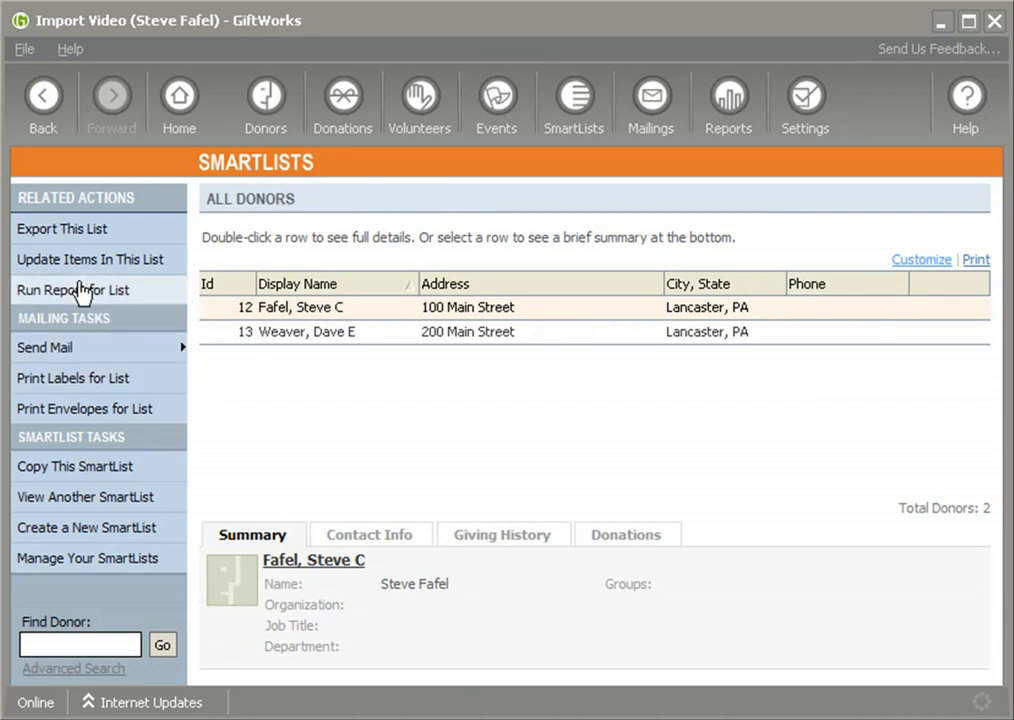
# Export the All Donors list to Excel as Myexport.xls and acknowledge the success notice
pyautogui.click(64, 230)
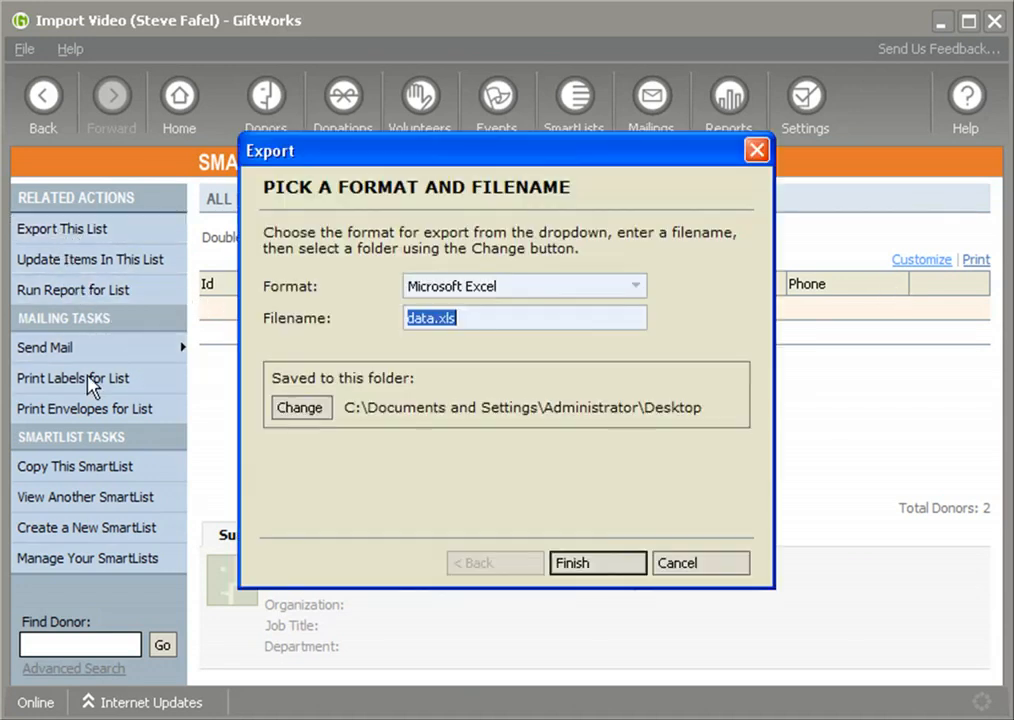
pyautogui.doubleClick(428, 318)
pyautogui.write('Myexpor')
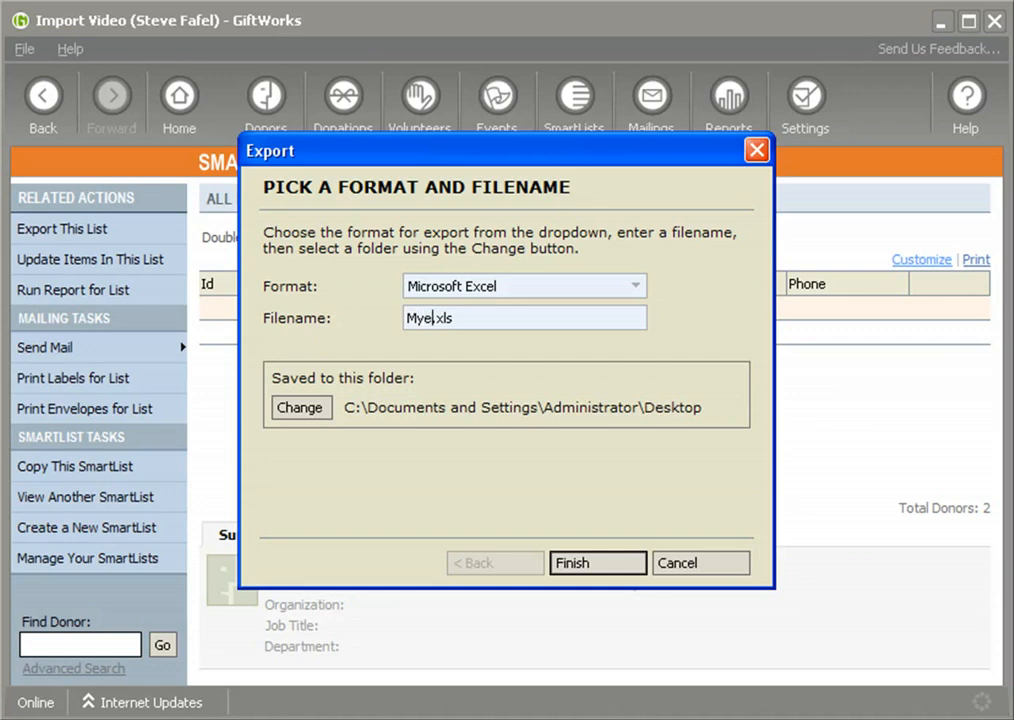
pyautogui.click(597, 566)
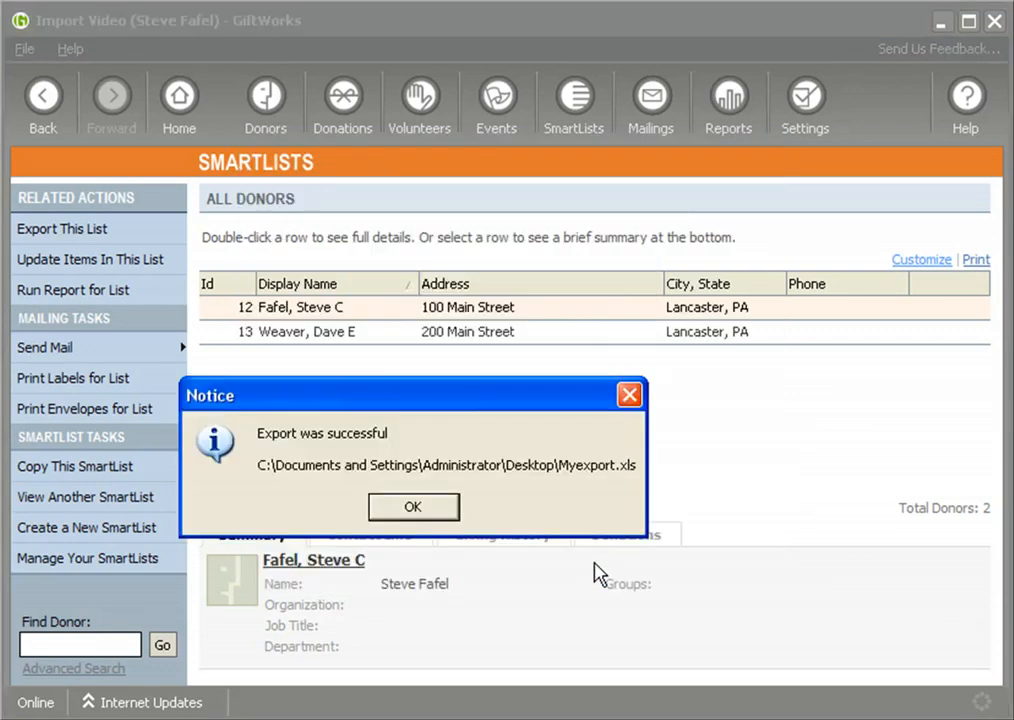
pyautogui.click(443, 522)
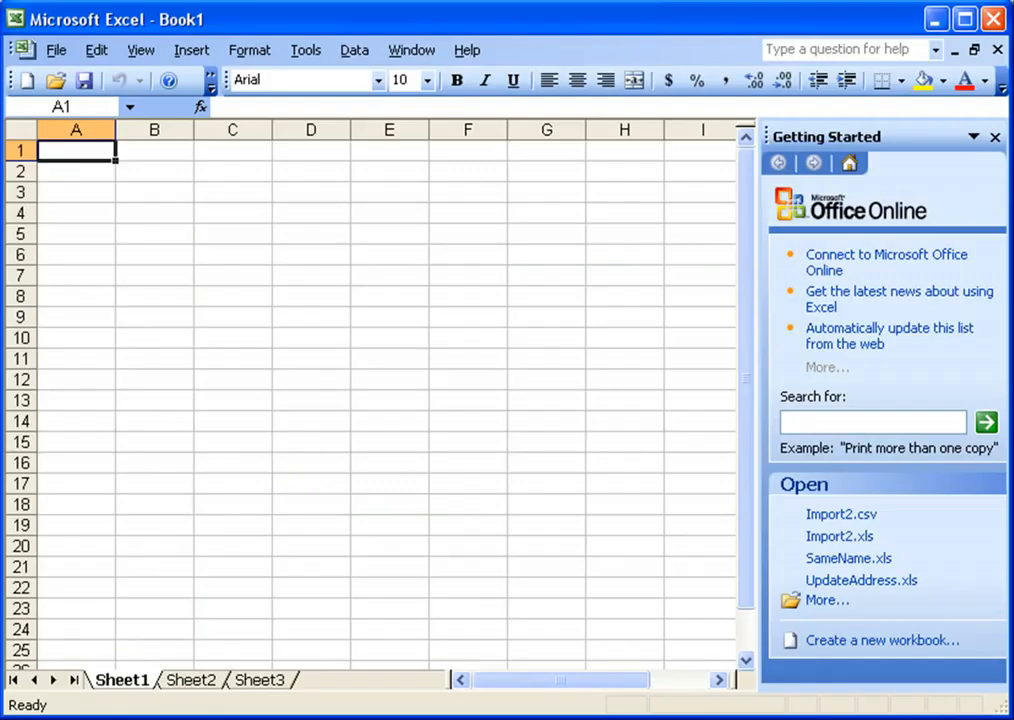
# Open Myexport.xls from the Desktop and clear all formatting from the worksheet
pyautogui.click(57, 81)
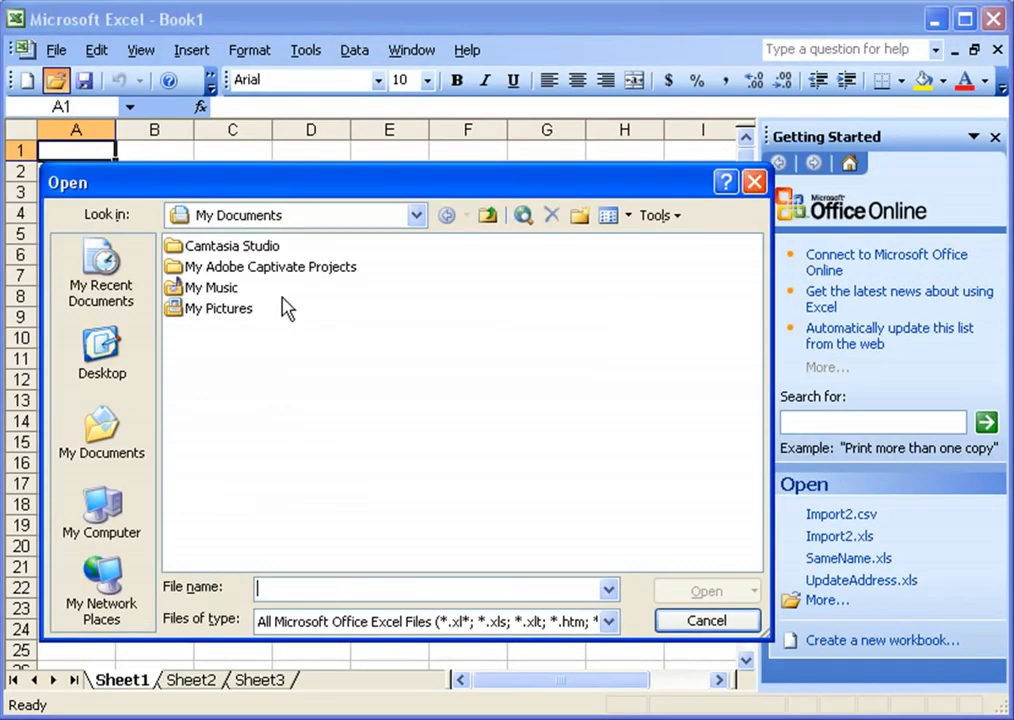
pyautogui.click(102, 352)
pyautogui.doubleClick(190, 540)
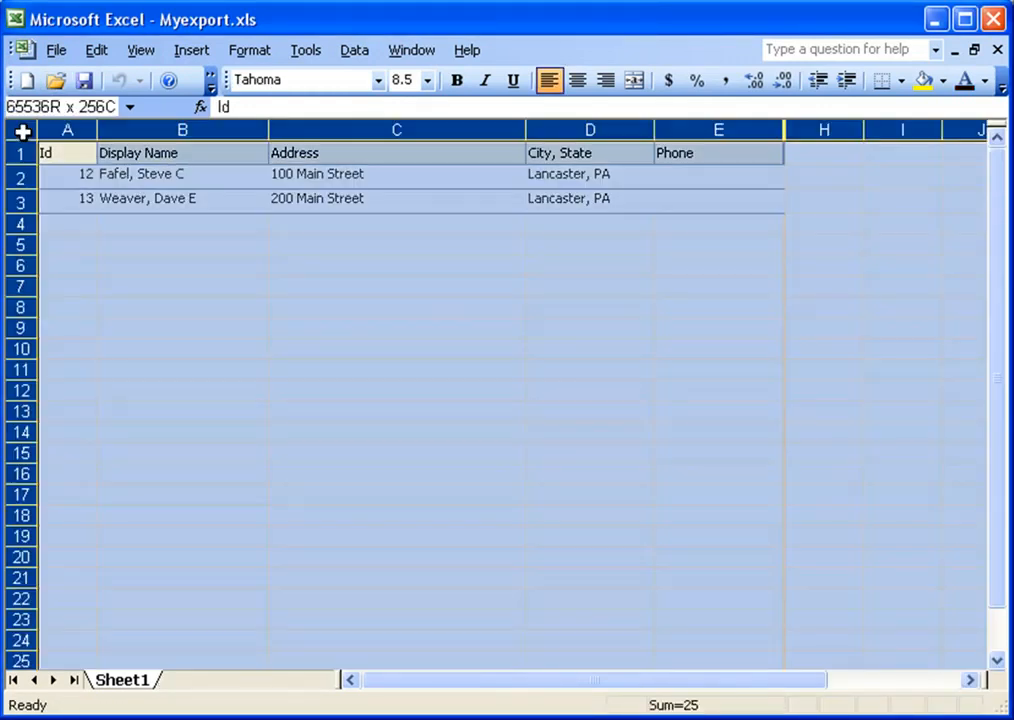
pyautogui.click(22, 131)
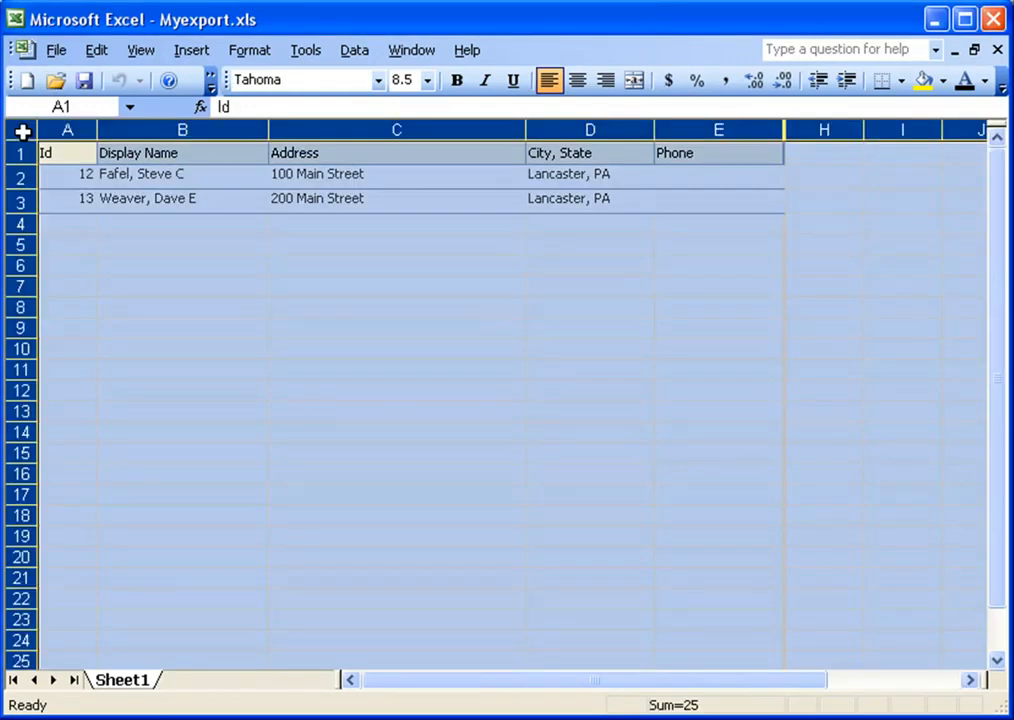
pyautogui.click(96, 52)
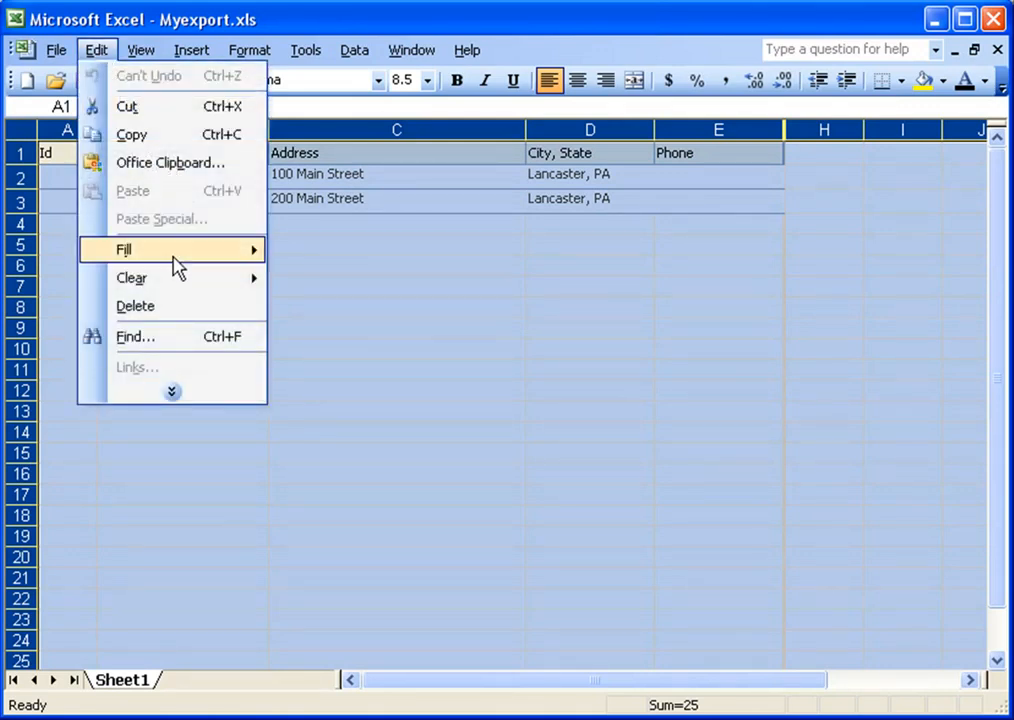
pyautogui.moveTo(237, 288)
pyautogui.click(322, 308)
pyautogui.click(224, 242)
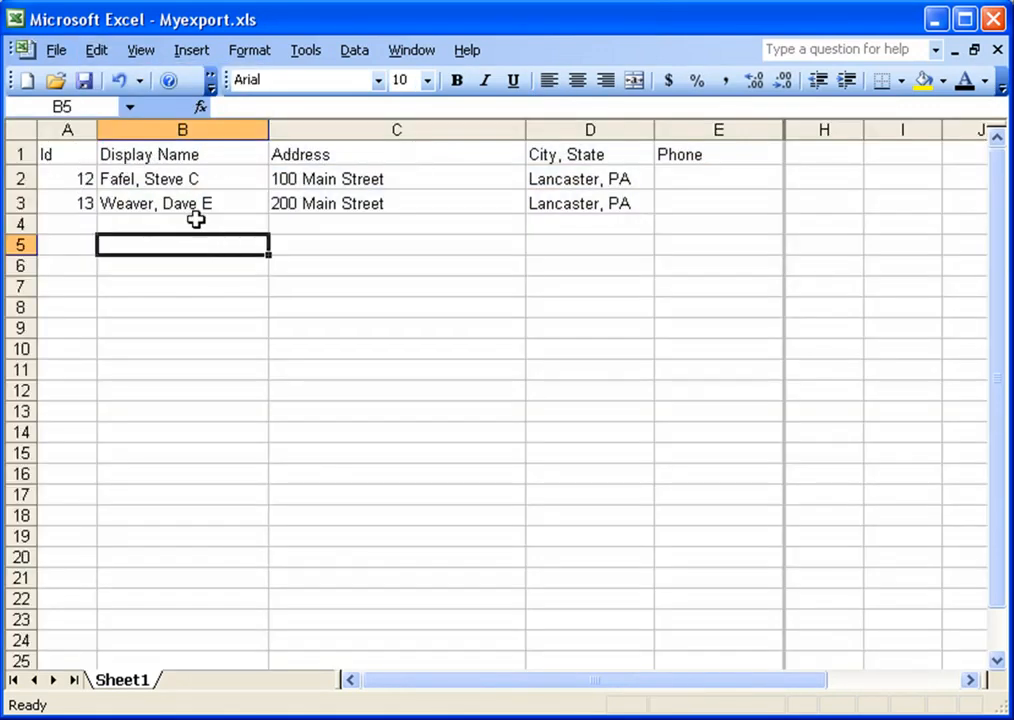
# Autofit every column, then widen column A and the Phone column
pyautogui.click(30, 130)
pyautogui.doubleClick(97, 130)
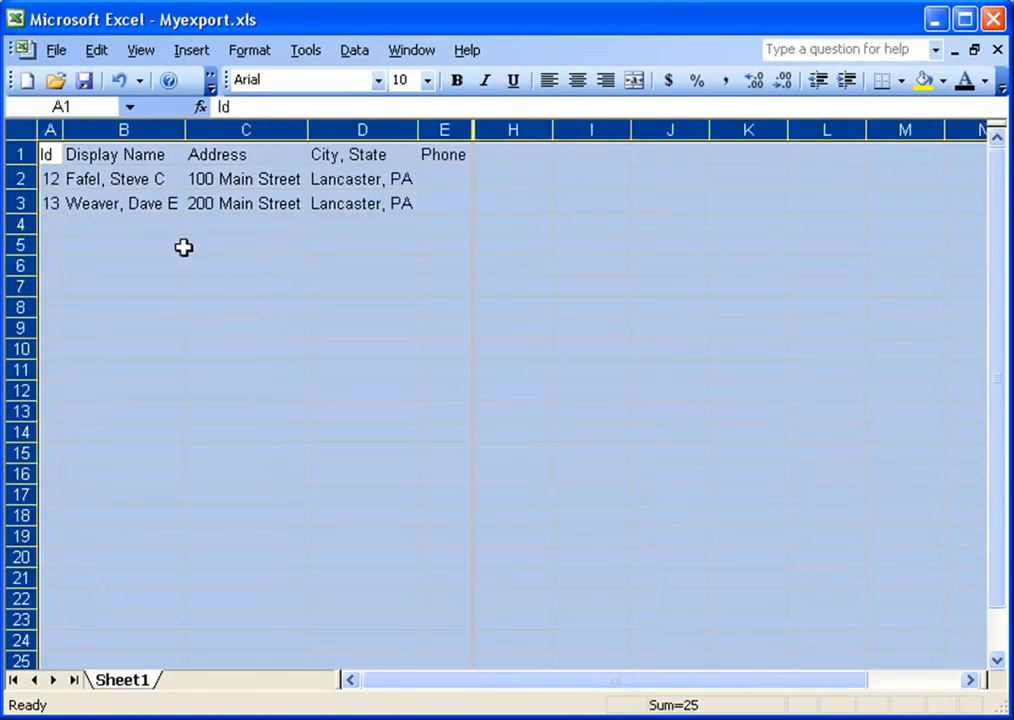
pyautogui.click(188, 246)
pyautogui.moveTo(65, 130); pyautogui.dragTo(100, 130)
pyautogui.moveTo(511, 130); pyautogui.dragTo(577, 130)
pyautogui.moveTo(509, 129); pyautogui.dragTo(661, 130)
pyautogui.click(570, 133)
# Enter Donation Date, Donation Amount and Email Address headers in F1:H1, widening columns G and H
pyautogui.click(609, 154)
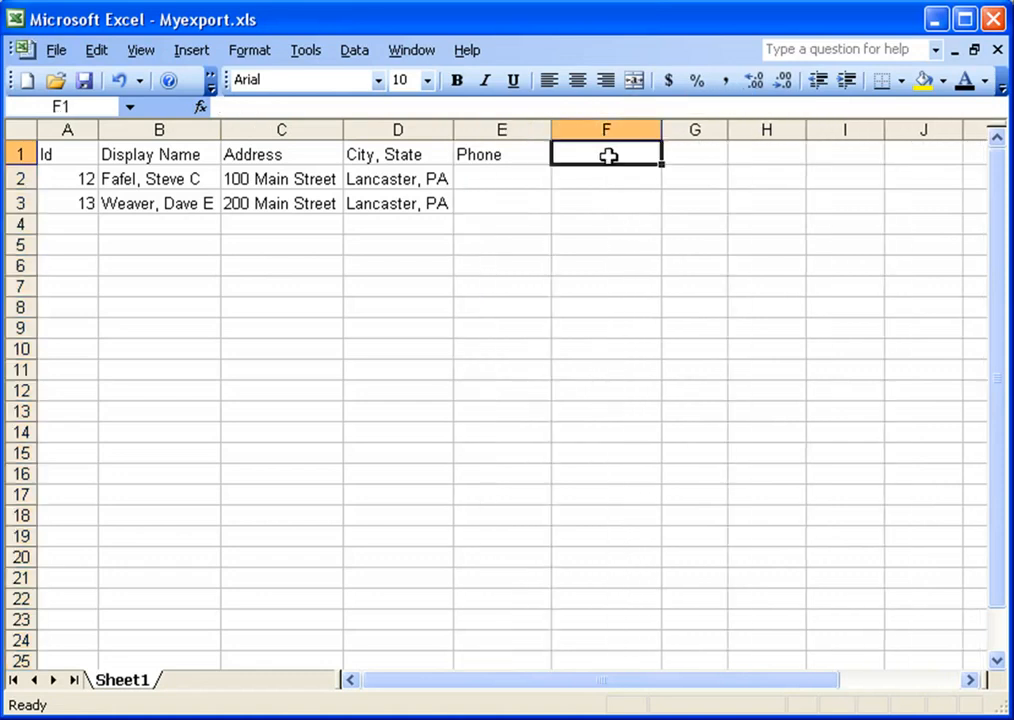
pyautogui.write('Donation Date')
pyautogui.press('Tab')
pyautogui.write('Donation')
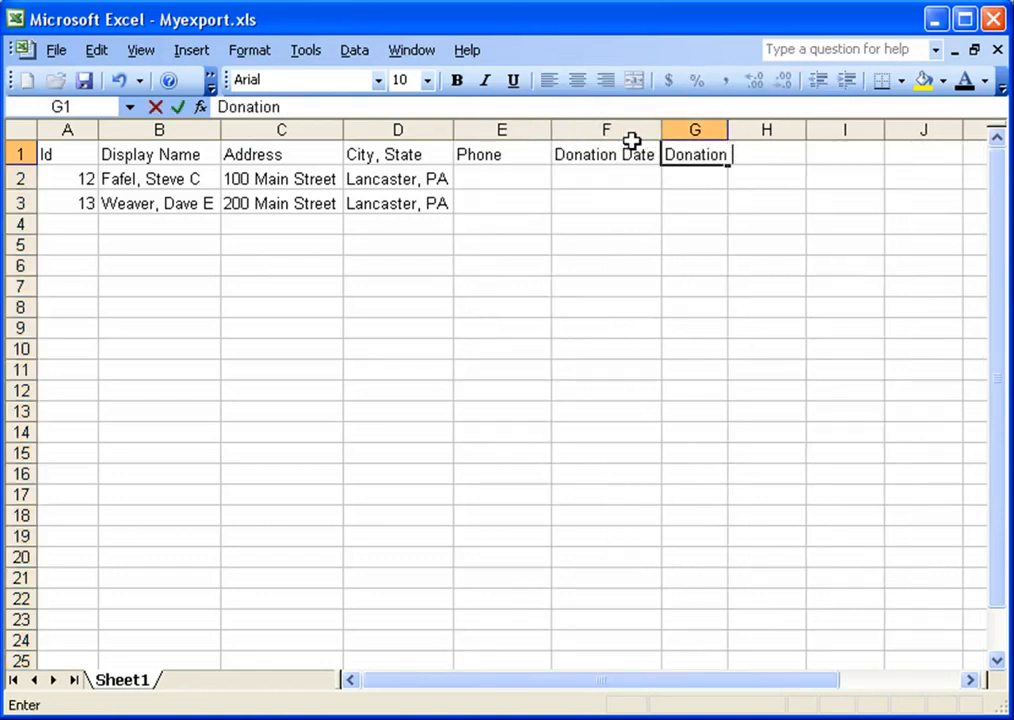
pyautogui.write(' Amount')
pyautogui.press('Tab')
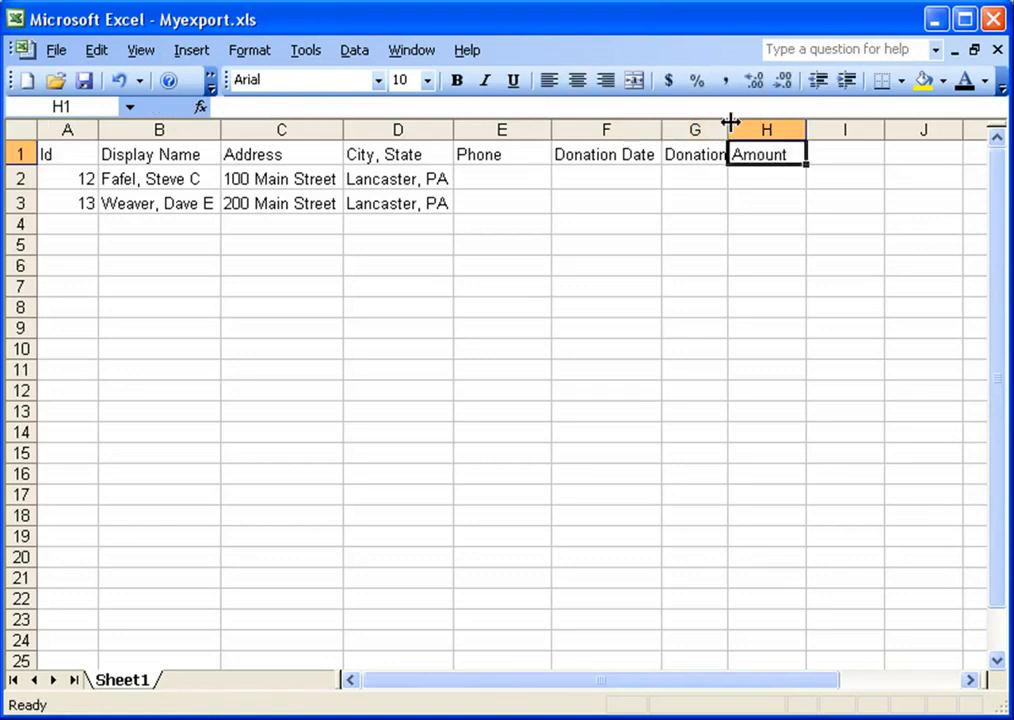
pyautogui.moveTo(720, 124); pyautogui.dragTo(800, 130)
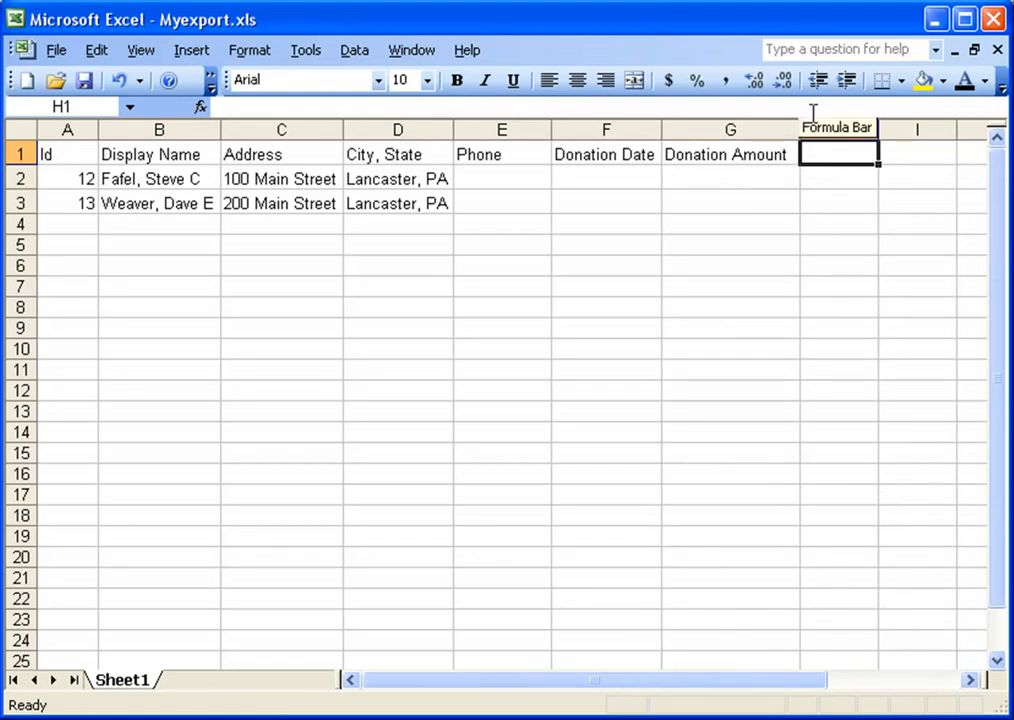
pyautogui.write('Email Address')
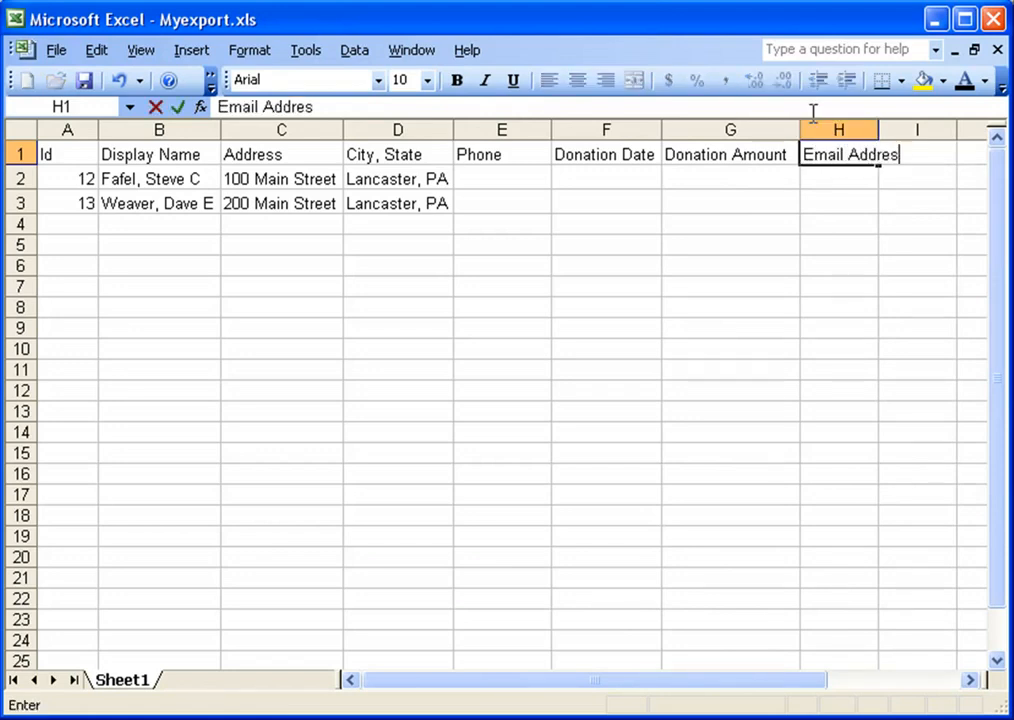
pyautogui.press('Tab')
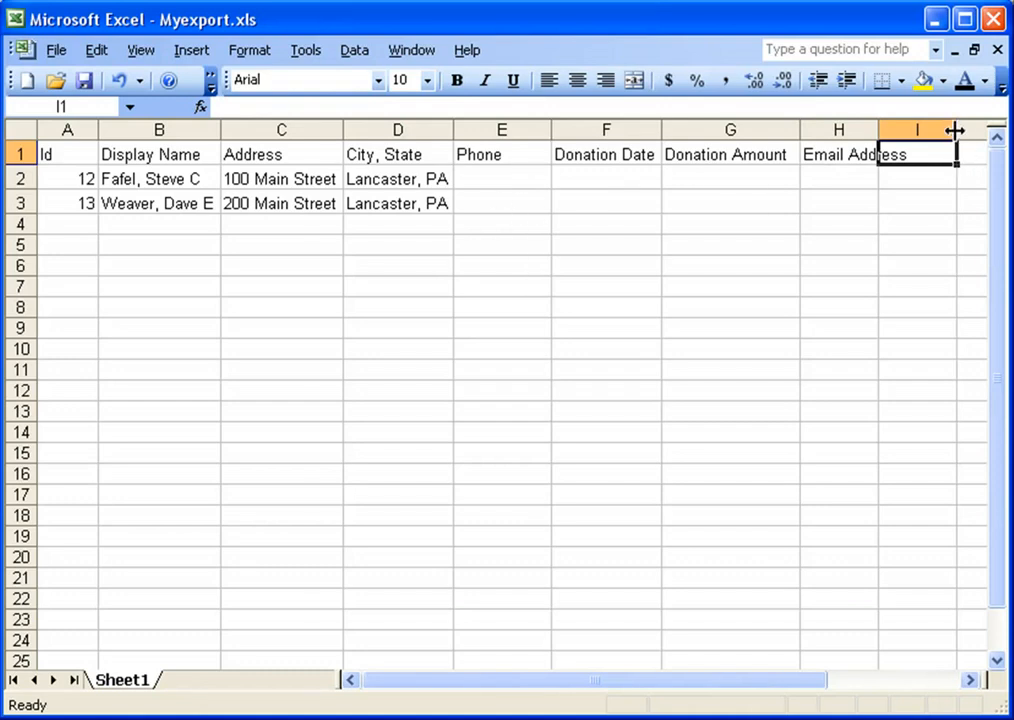
pyautogui.moveTo(879, 129); pyautogui.dragTo(920, 129)
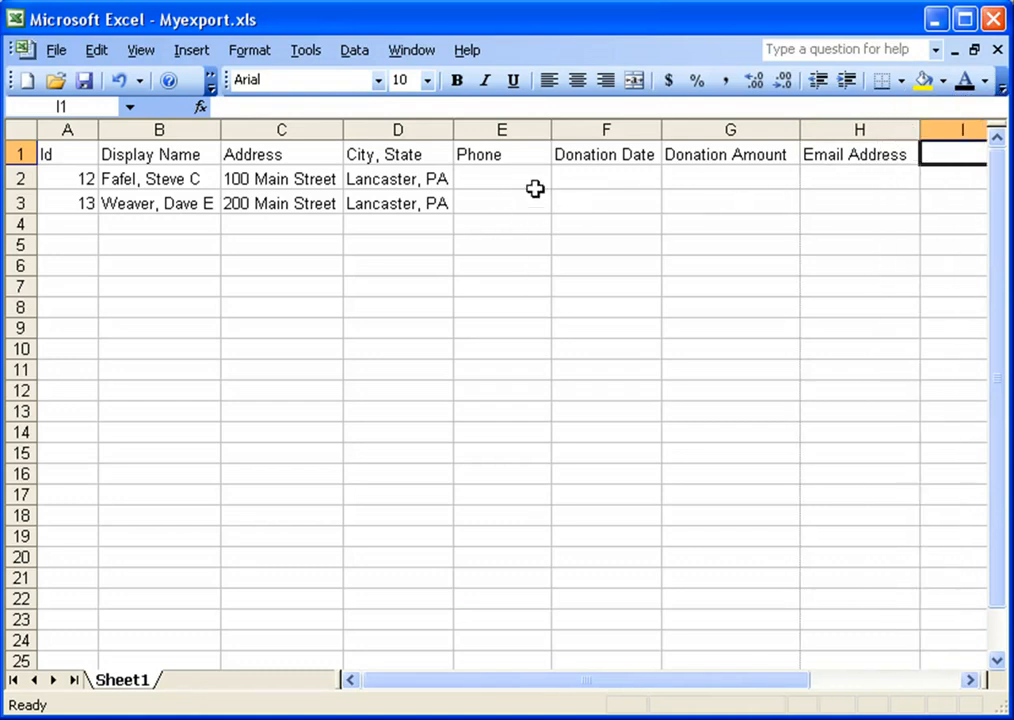
pyautogui.click(507, 179)
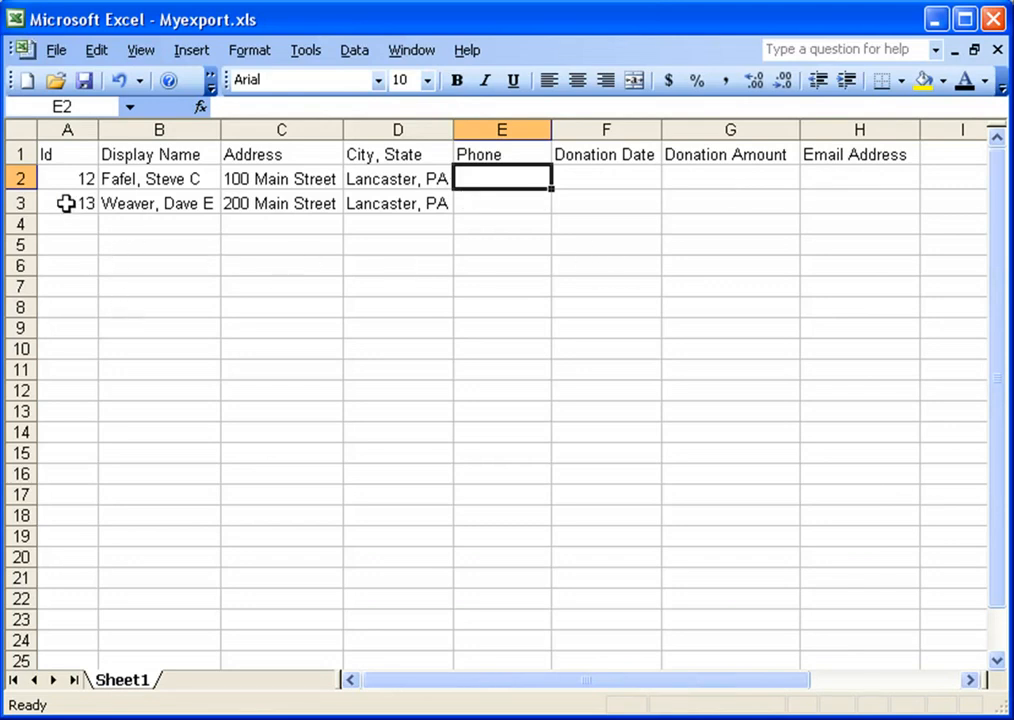
# Save, then fill row 2 with the first donor's phone, 11/1/2009, 100 and e-mail address
pyautogui.hotkey('ctrl', 's')
pyautogui.write('7171')
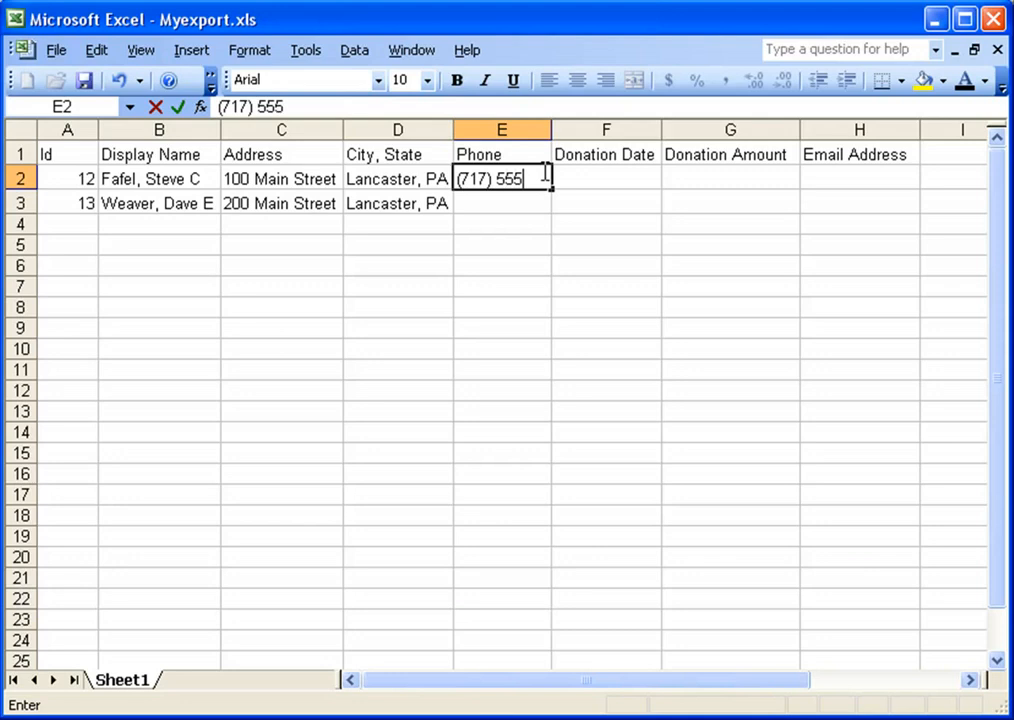
pyautogui.press('Tab')
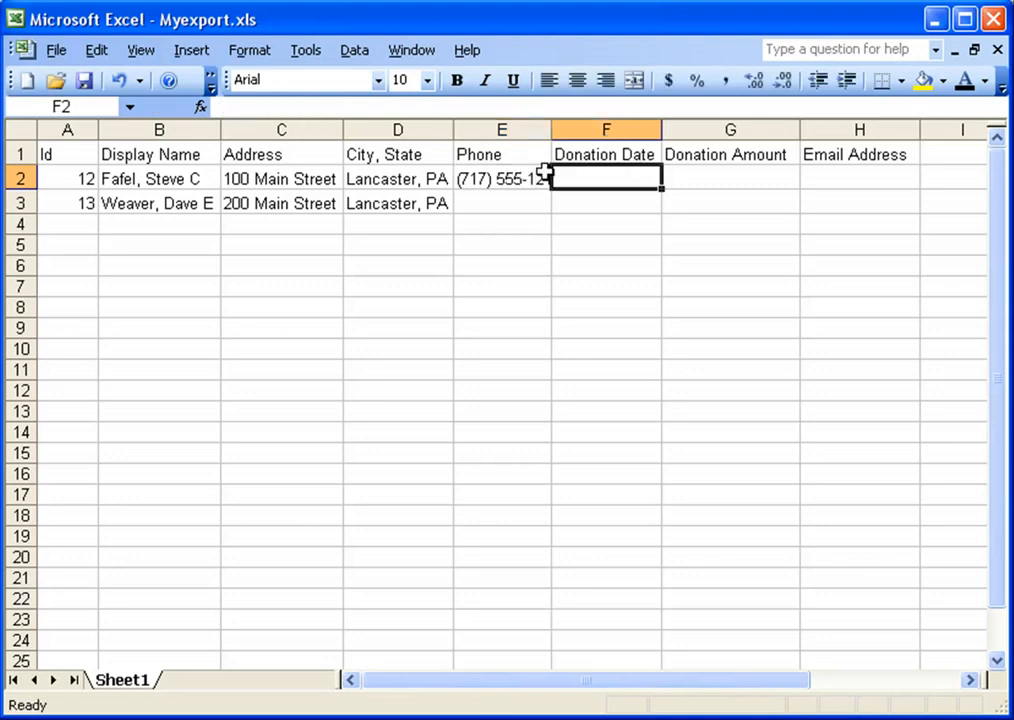
pyautogui.write('11/1/')
pyautogui.press('Tab')
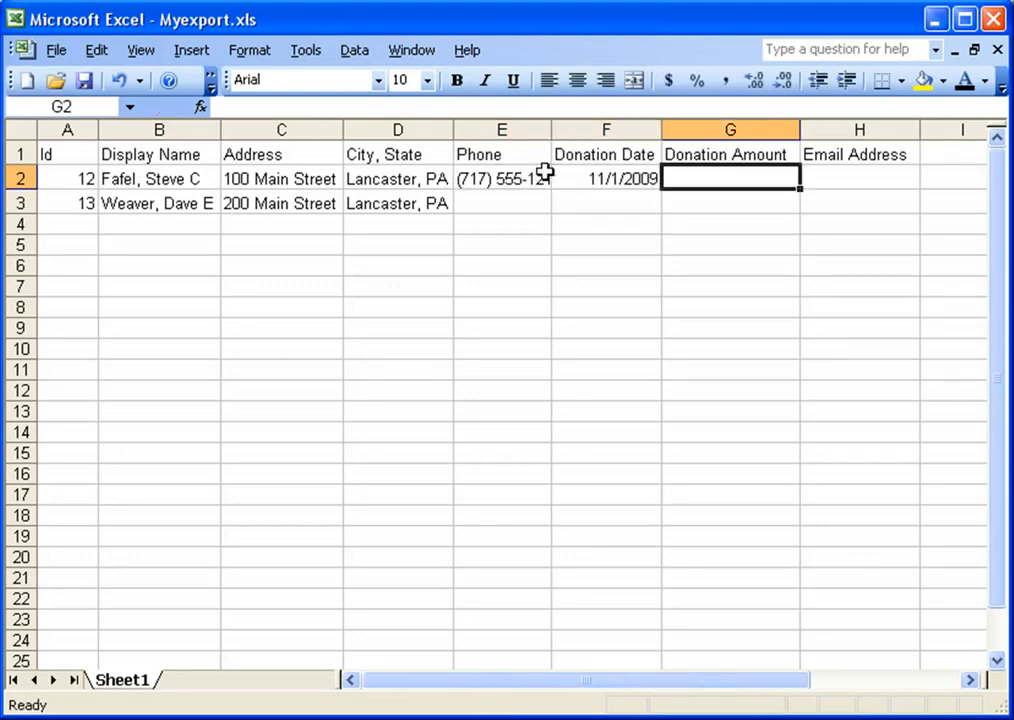
pyautogui.write('100')
pyautogui.press('Tab')
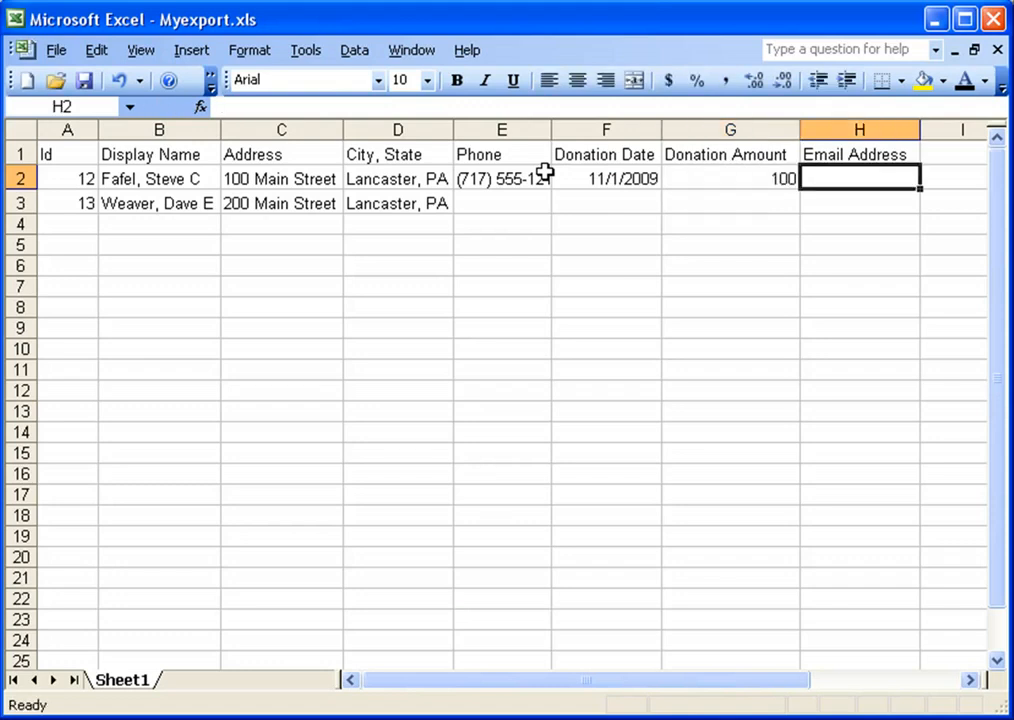
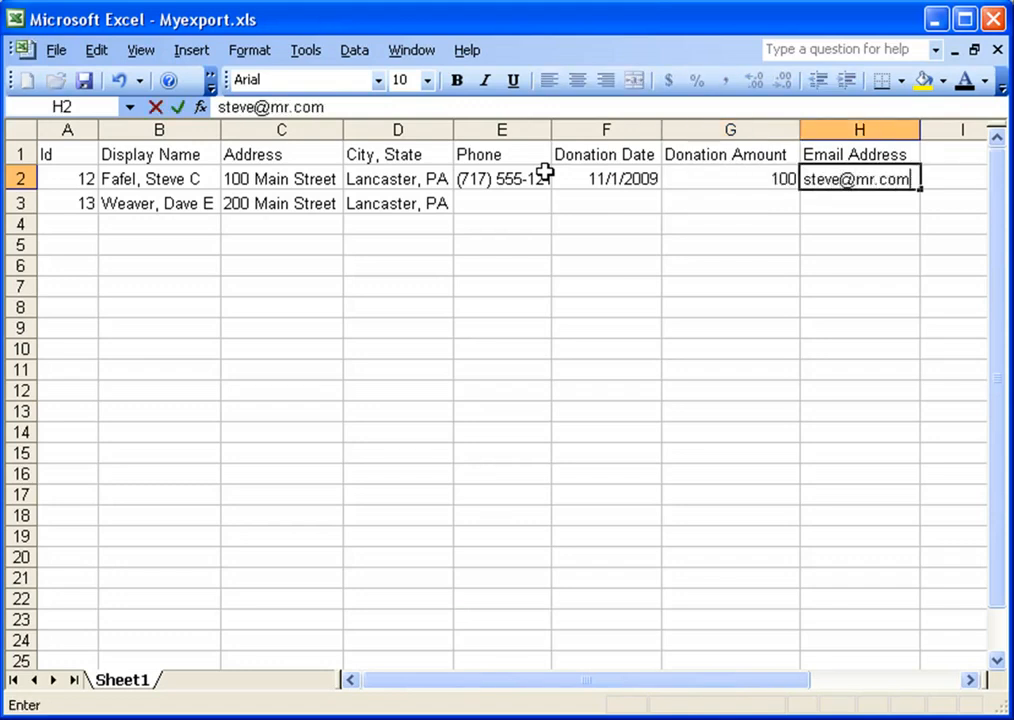
pyautogui.press('Return')
# Return to the first donor's e-mail cell, then select and deselect the whole sheet
pyautogui.press('Left')
pyautogui.press('Up')
pyautogui.press('Left')
pyautogui.press('Right')
pyautogui.press('Right')
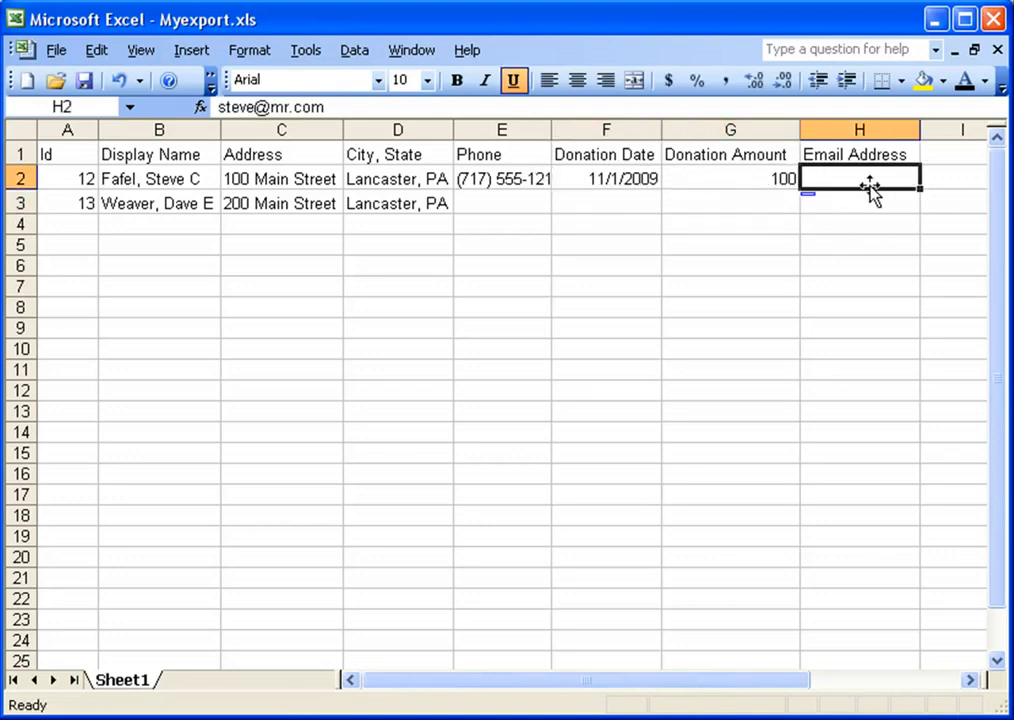
pyautogui.hotkey('ctrl', 'a')
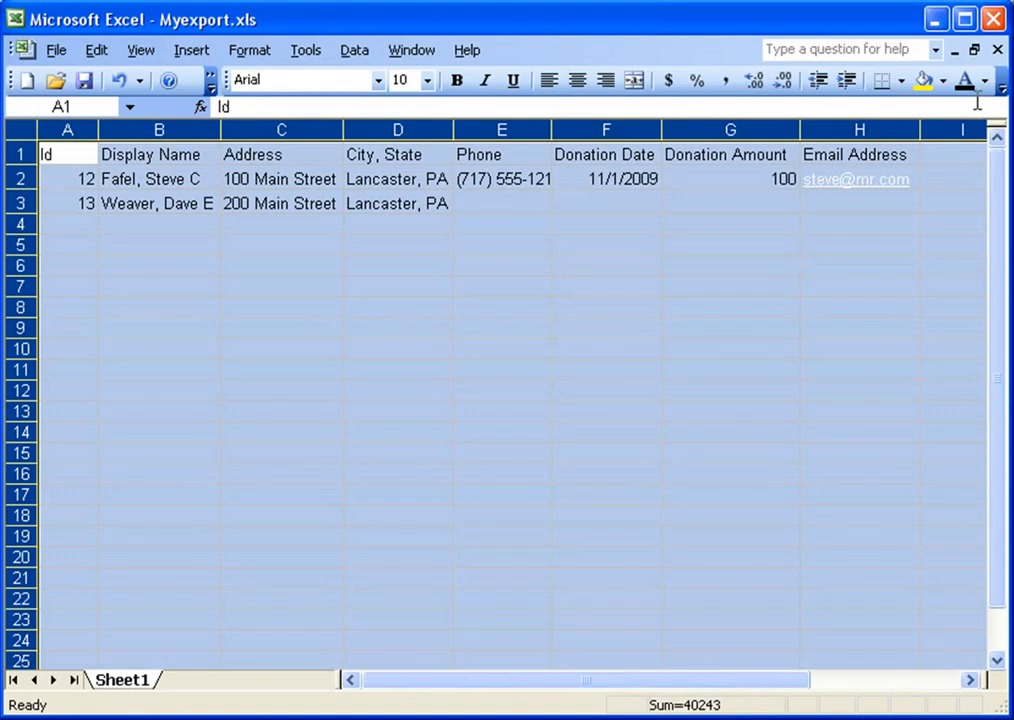
pyautogui.click(842, 206)
pyautogui.click(511, 206)
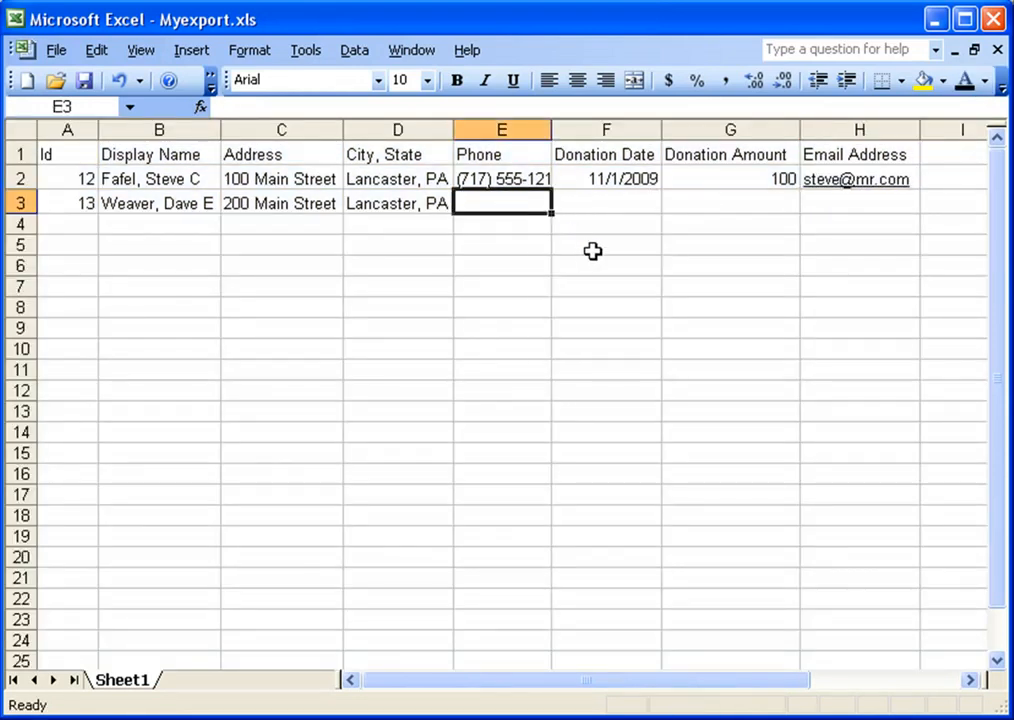
# Fill row 3 with the second donor's phone, 11/2/2009, 200 and e-mail address
pyautogui.write('(717) 555-1313')
pyautogui.press('Tab')
pyautogui.write('11/2')
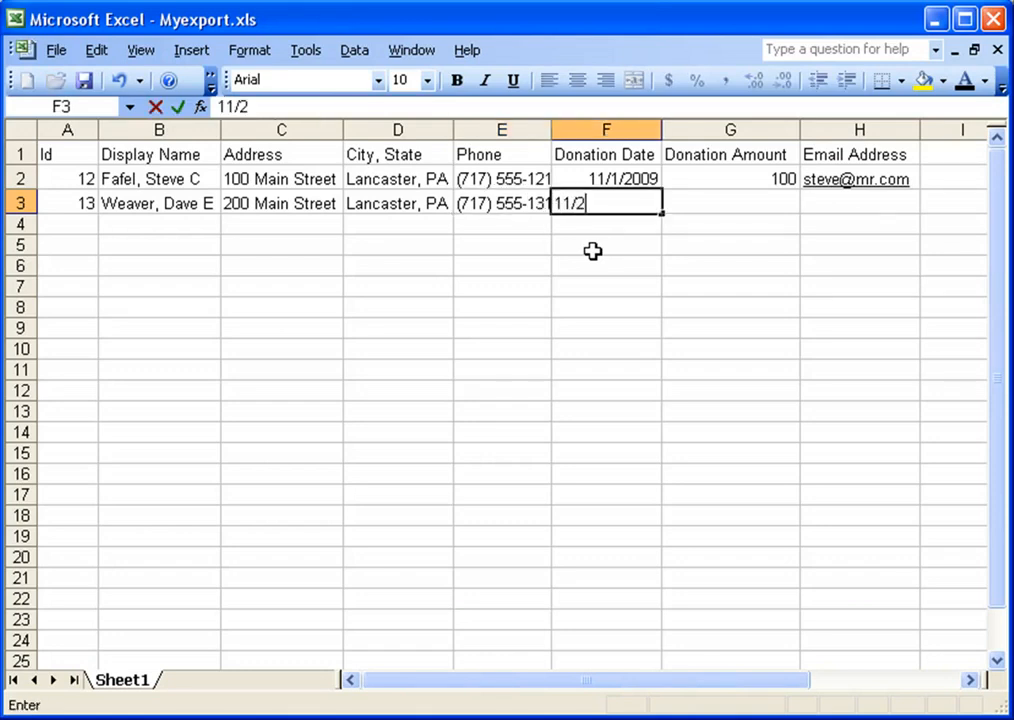
pyautogui.write('/2009')
pyautogui.press('Tab')
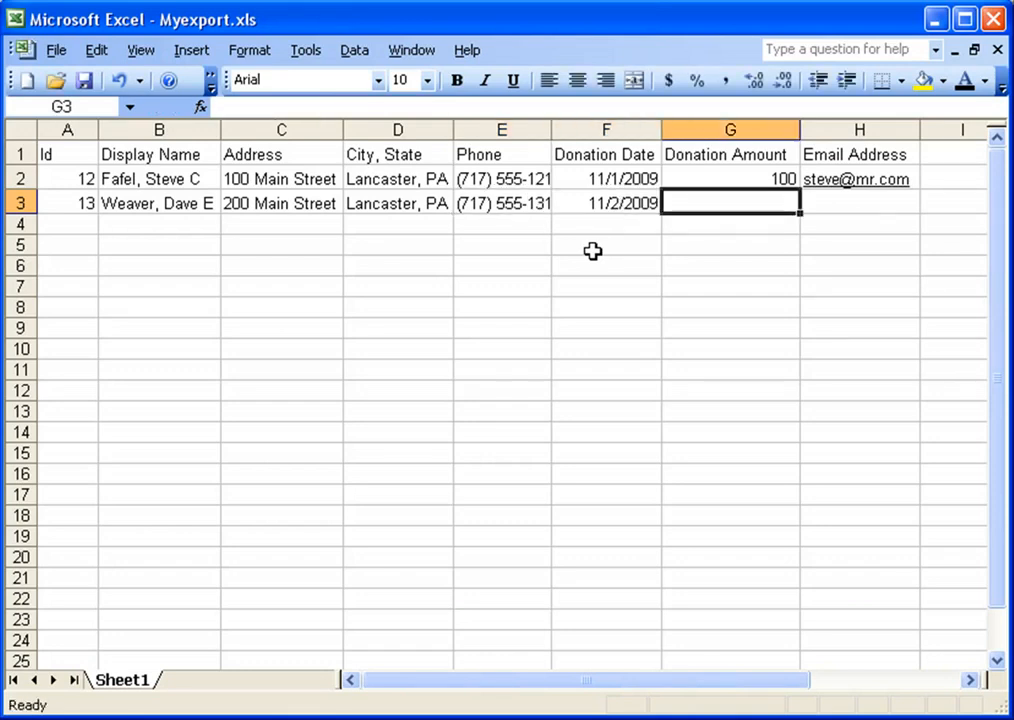
pyautogui.write('200')
pyautogui.press('Tab')
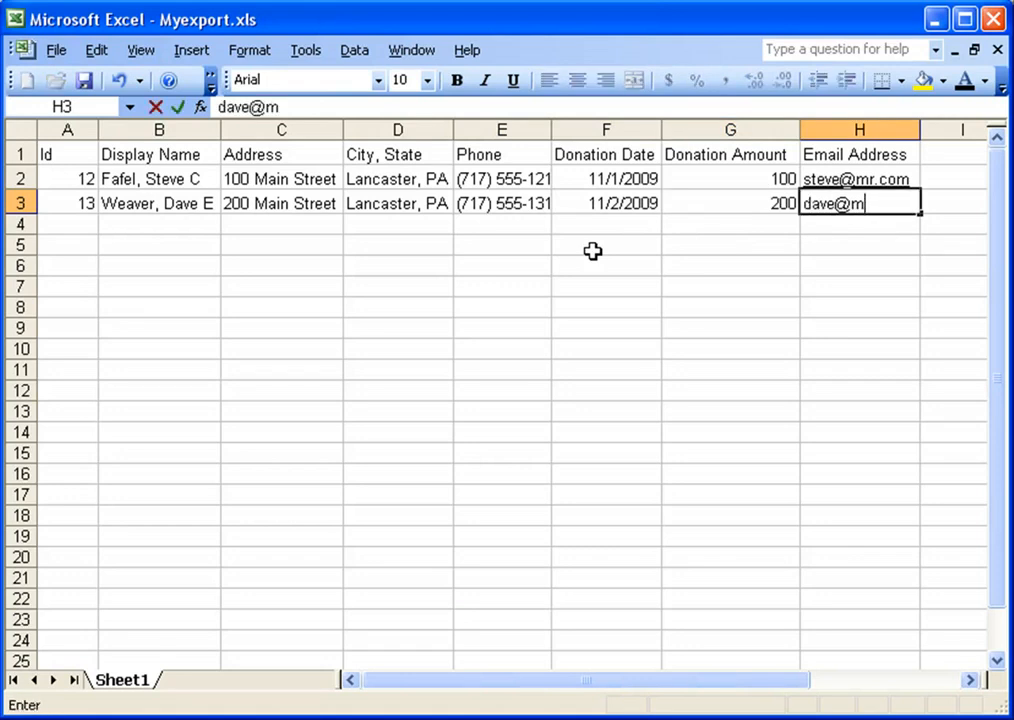
pyautogui.press('Tab')
# Dismiss the server login prompt, make all sheet text dark, and widen the Phone column
pyautogui.click(781, 187)
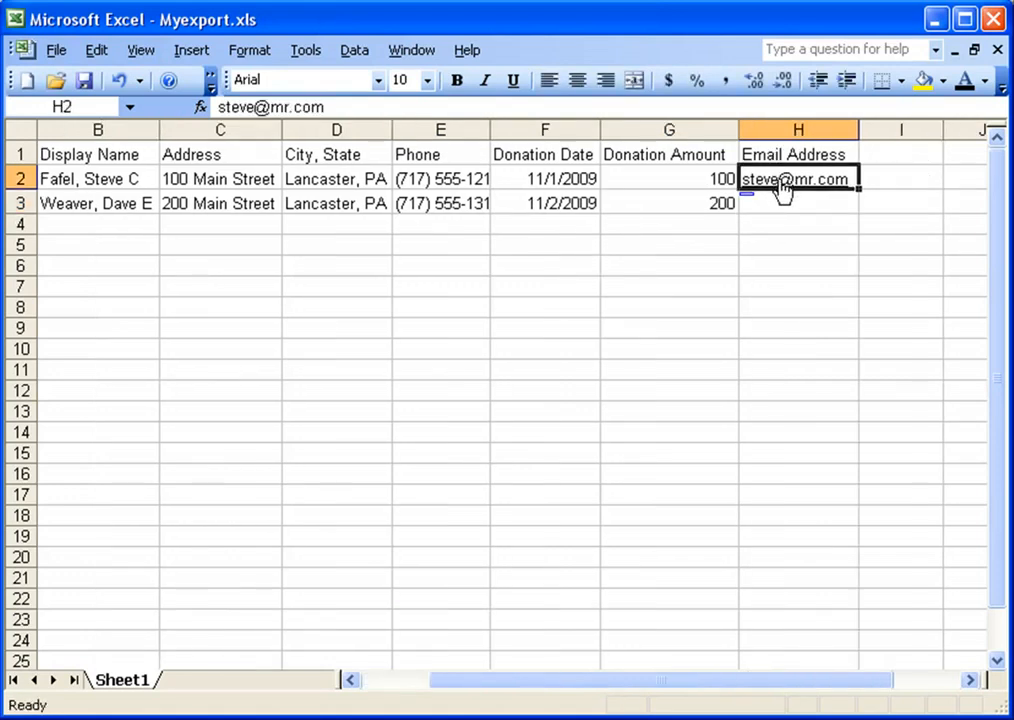
pyautogui.click(575, 565)
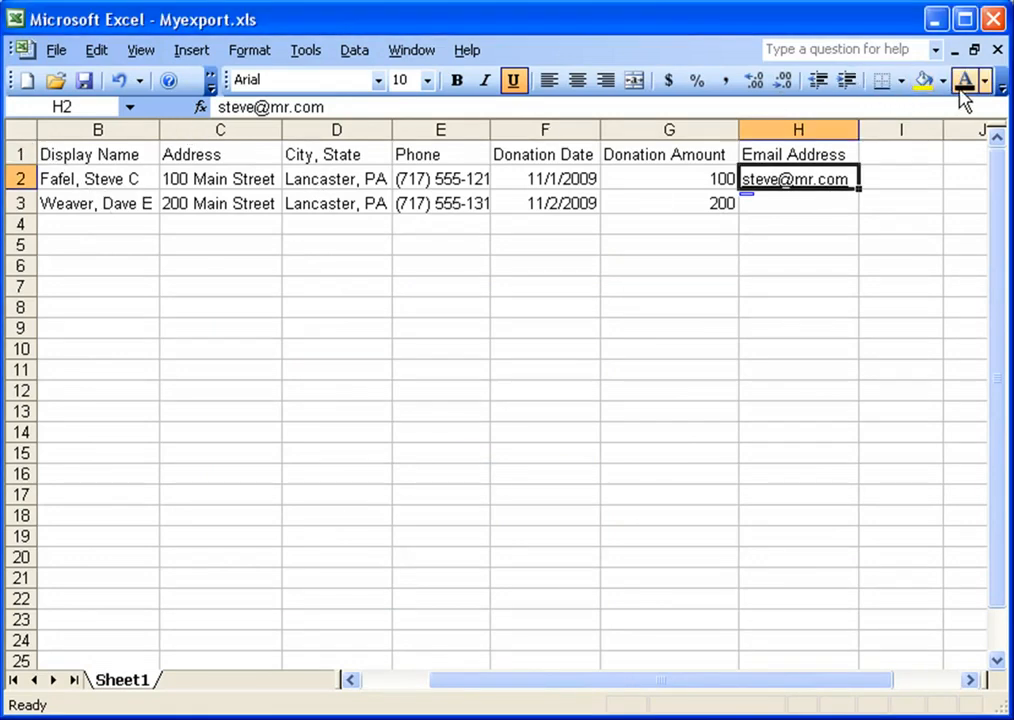
pyautogui.click(20, 130)
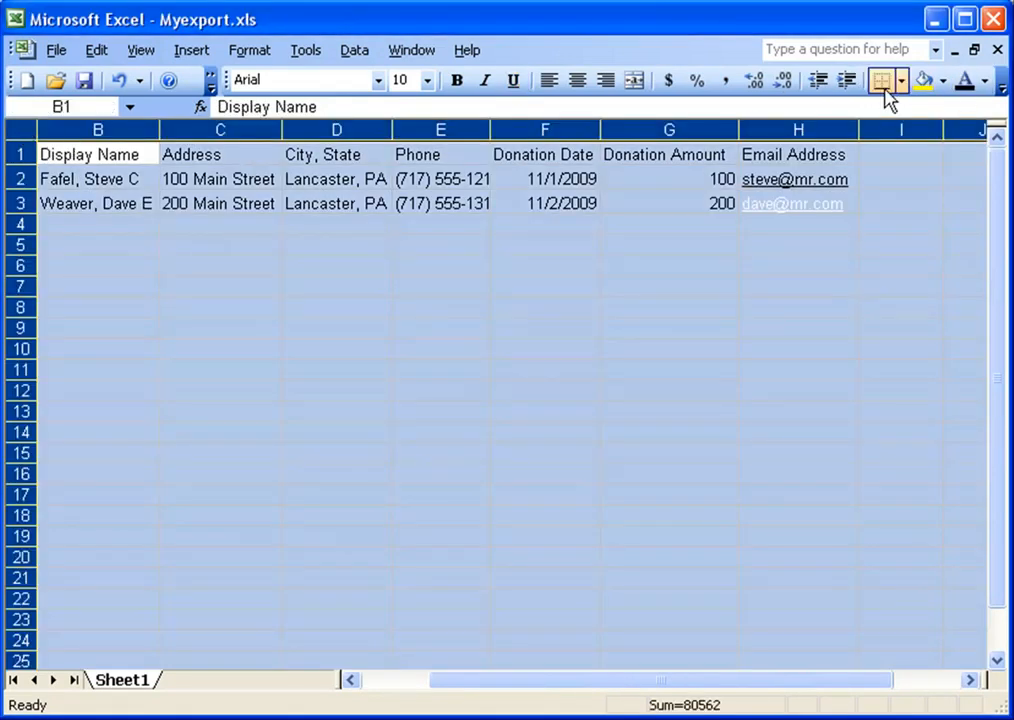
pyautogui.click(965, 82)
pyautogui.click(92, 245)
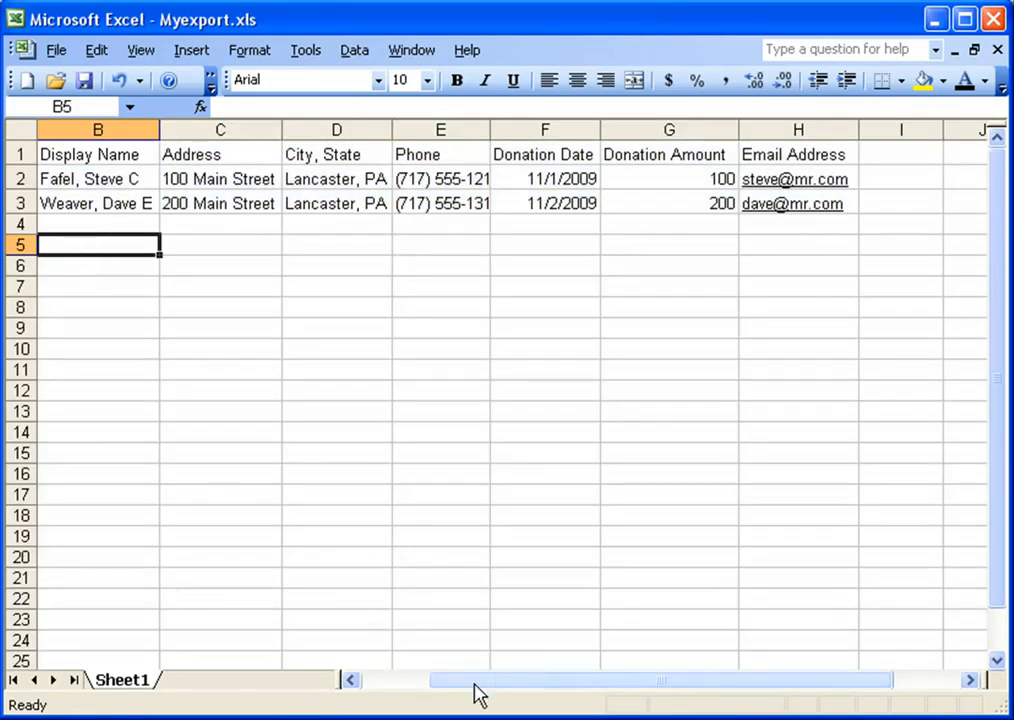
pyautogui.moveTo(475, 684); pyautogui.dragTo(410, 684)
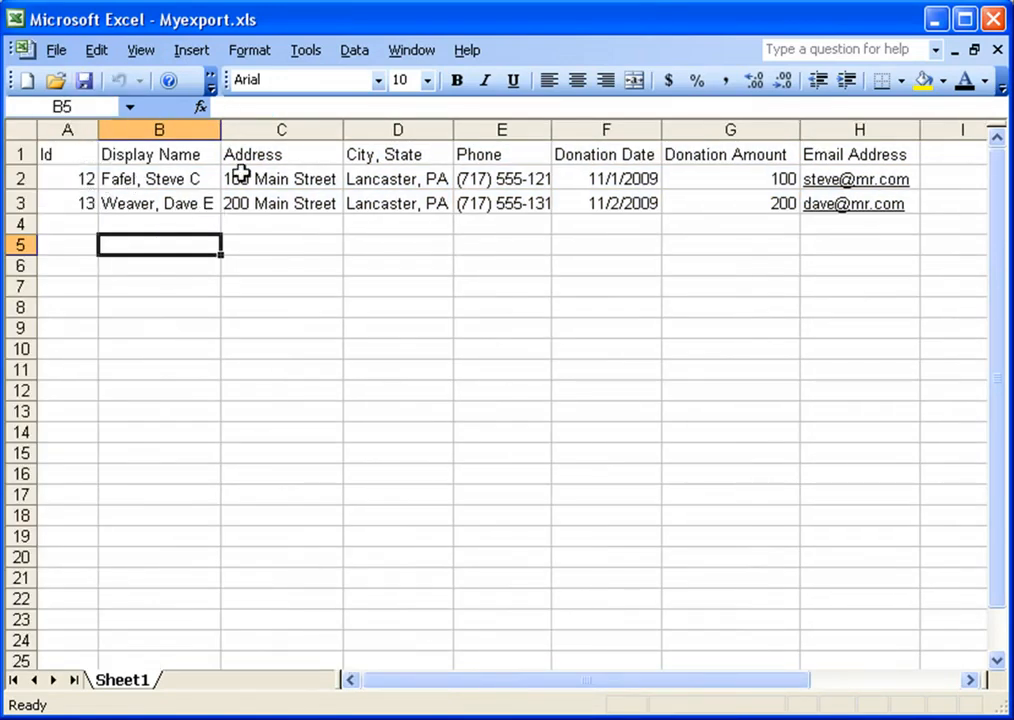
pyautogui.moveTo(75, 186); pyautogui.dragTo(75, 197)
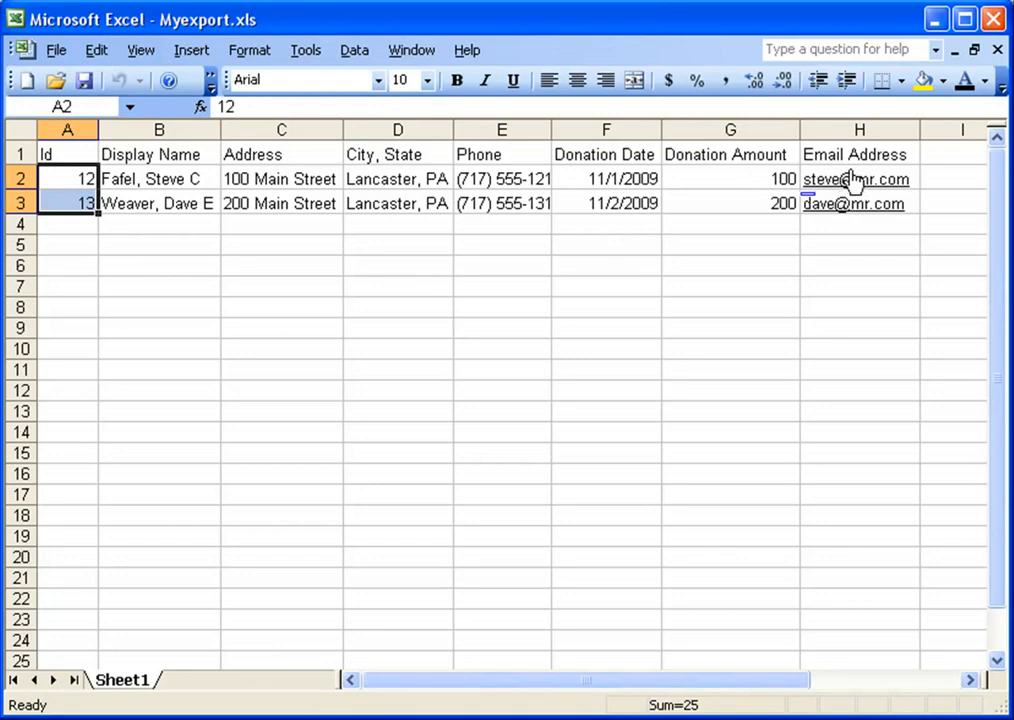
pyautogui.moveTo(550, 133); pyautogui.dragTo(596, 130)
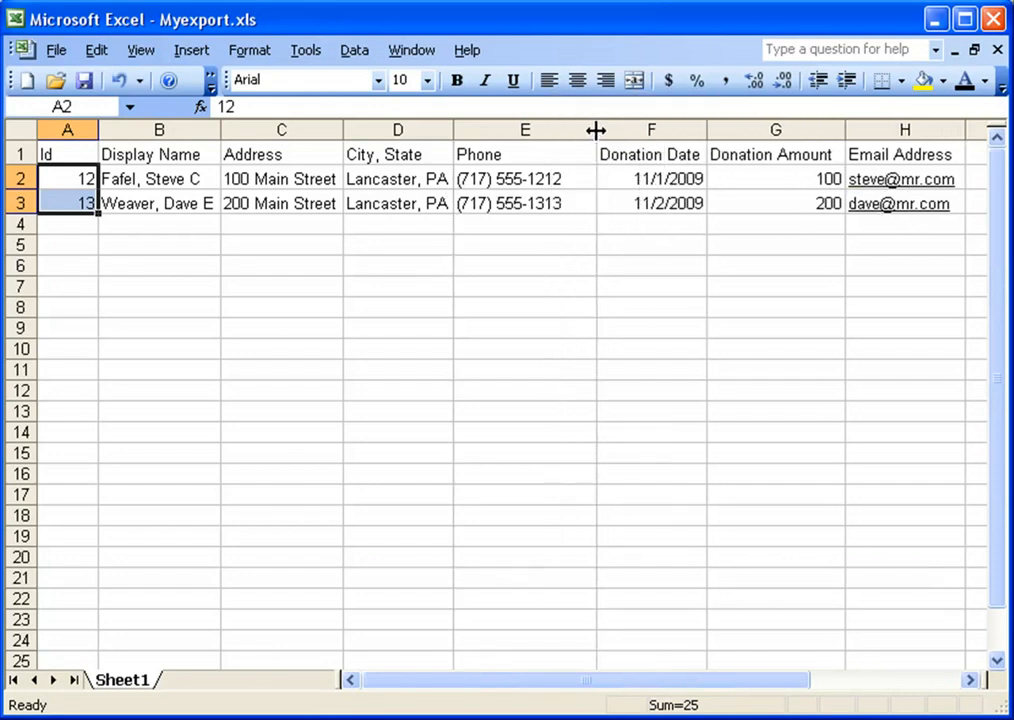
# Save and close the workbook, then choose the Desktop's Myexport.xls as GiftWorks' Excel import file
pyautogui.doubleClick(17, 22)
pyautogui.click(333, 507)
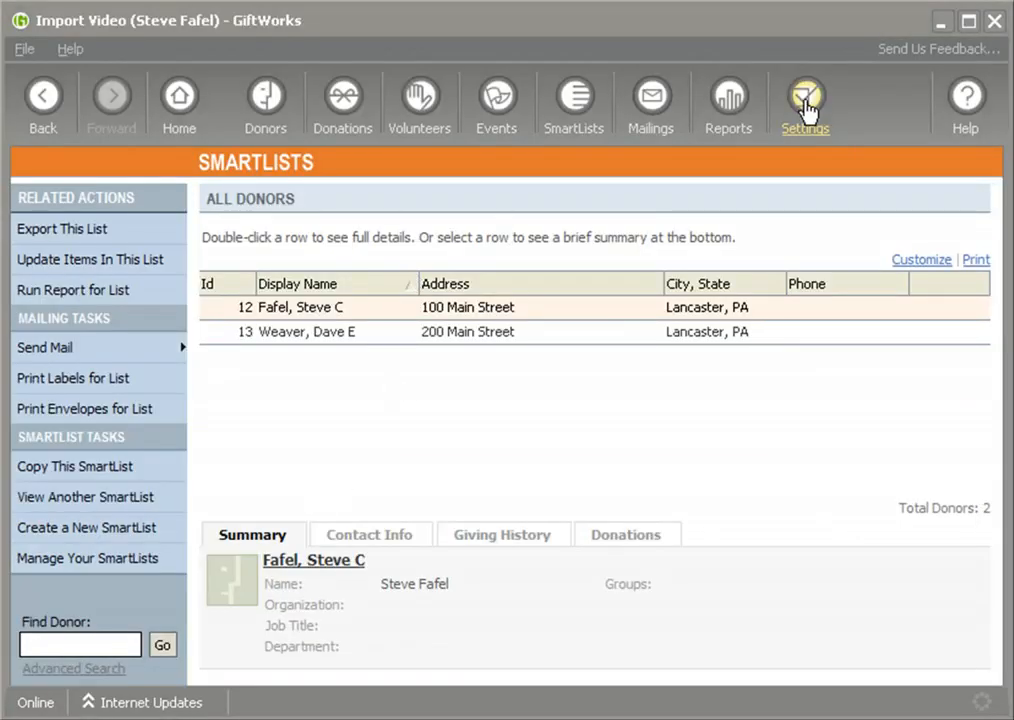
pyautogui.click(806, 105)
pyautogui.click(272, 548)
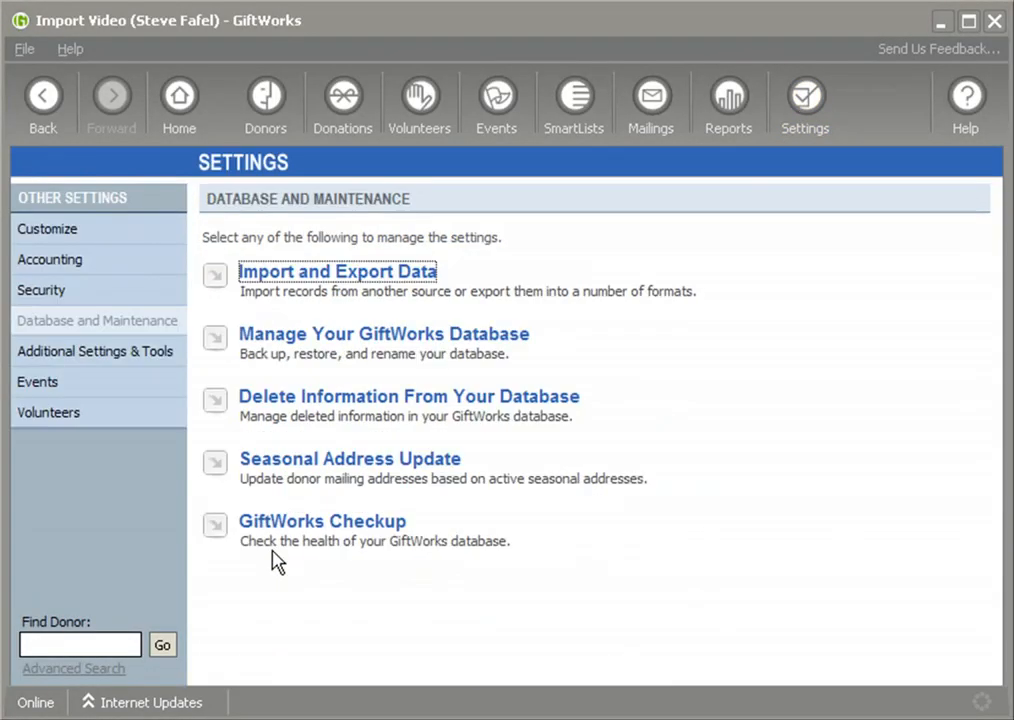
pyautogui.click(295, 285)
pyautogui.click(293, 273)
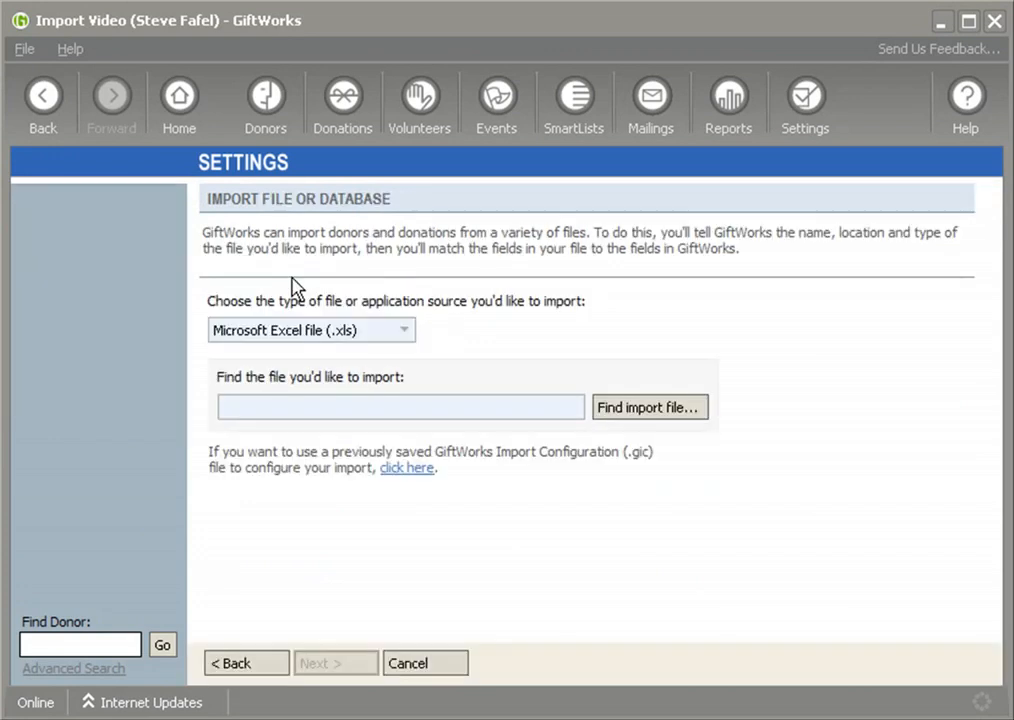
pyautogui.click(638, 410)
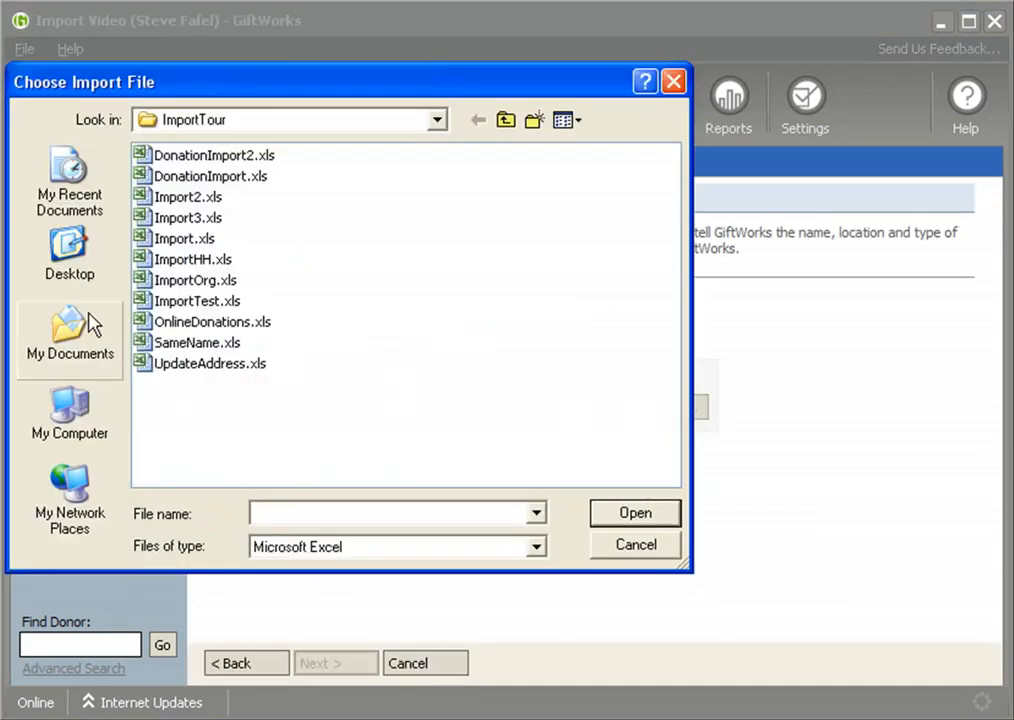
pyautogui.click(57, 262)
pyautogui.doubleClick(177, 423)
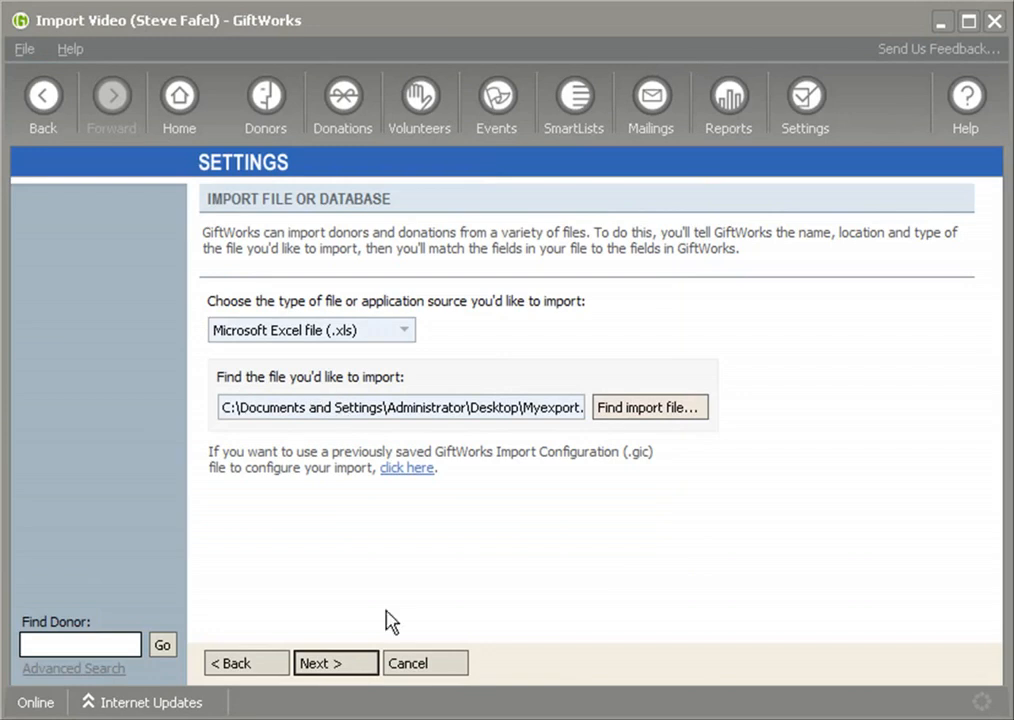
# Move past the file preview to the donor import options
pyautogui.click(335, 665)
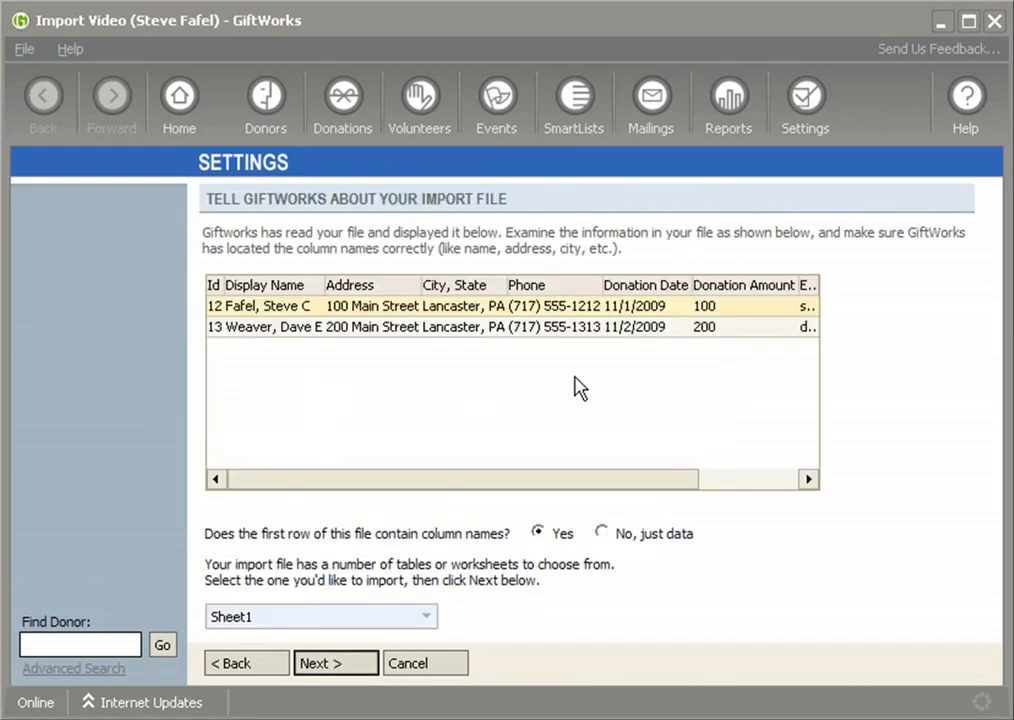
pyautogui.moveTo(419, 482); pyautogui.dragTo(602, 491)
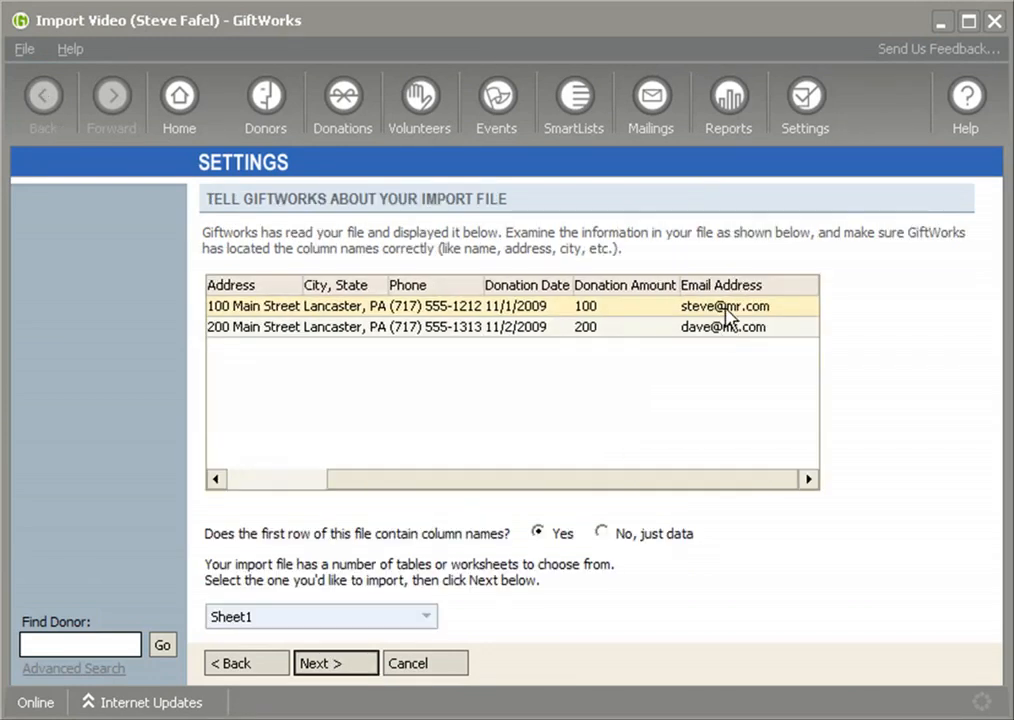
pyautogui.moveTo(500, 484); pyautogui.dragTo(401, 484)
pyautogui.click(338, 670)
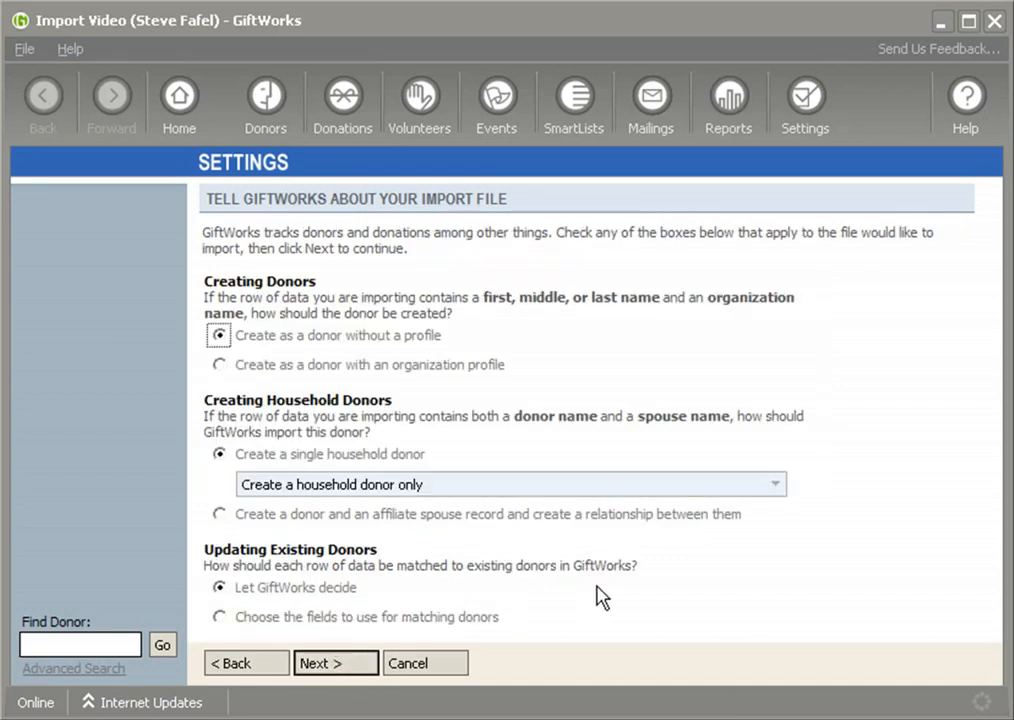
# Match donors on the file's Id against Donor Id and ignore rows with no matching donor
pyautogui.click(220, 617)
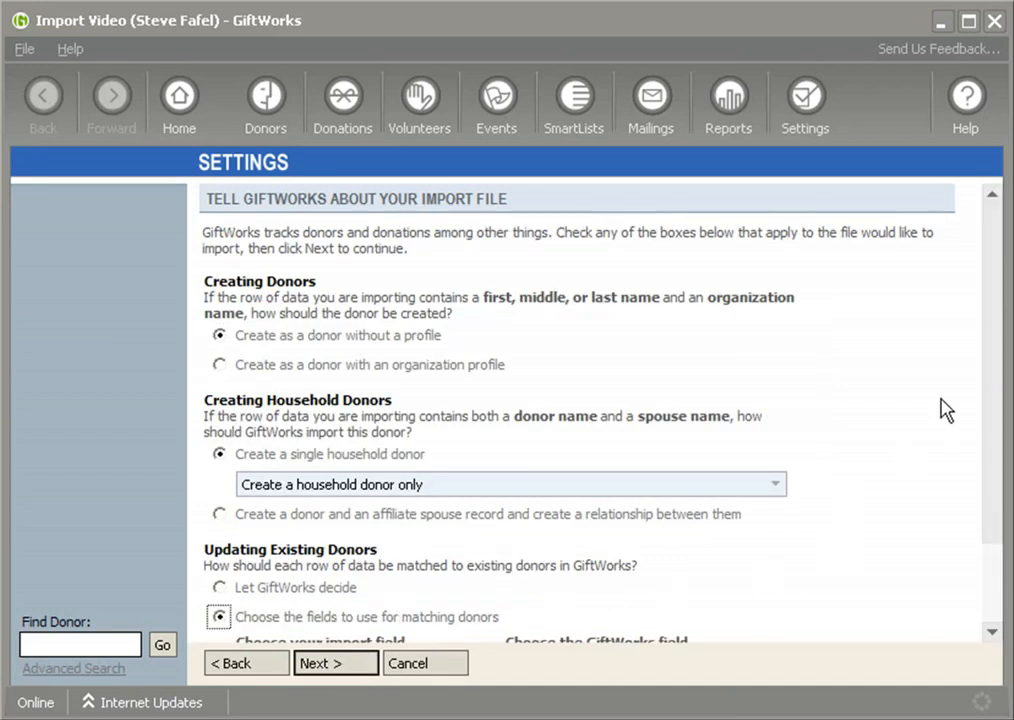
pyautogui.moveTo(993, 365); pyautogui.dragTo(987, 503)
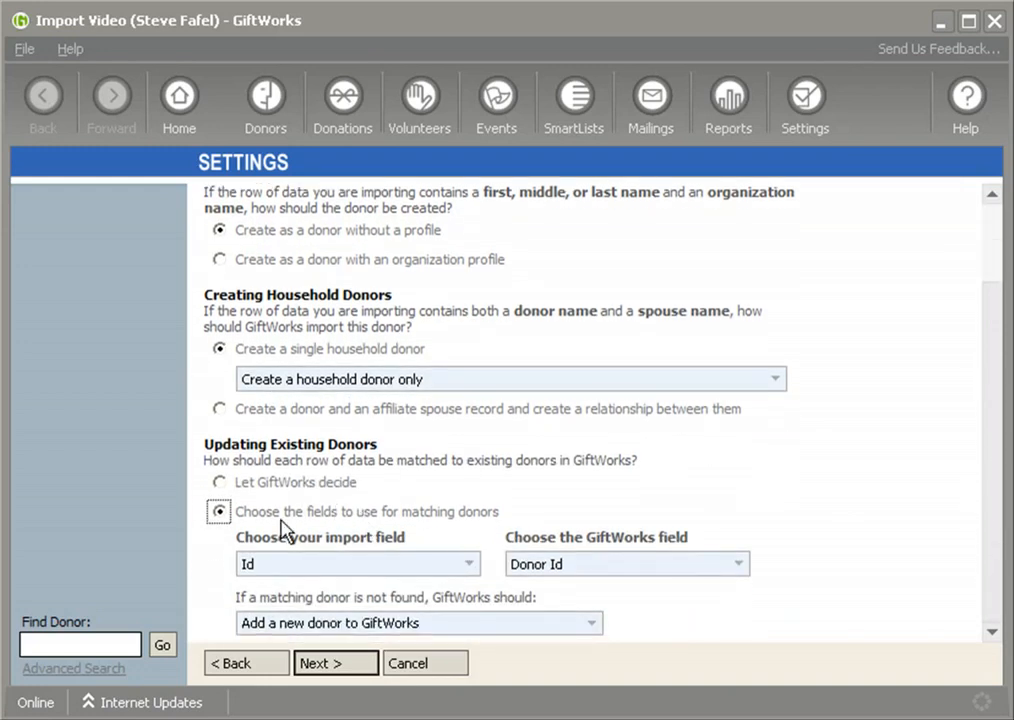
pyautogui.moveTo(239, 514); pyautogui.dragTo(524, 523)
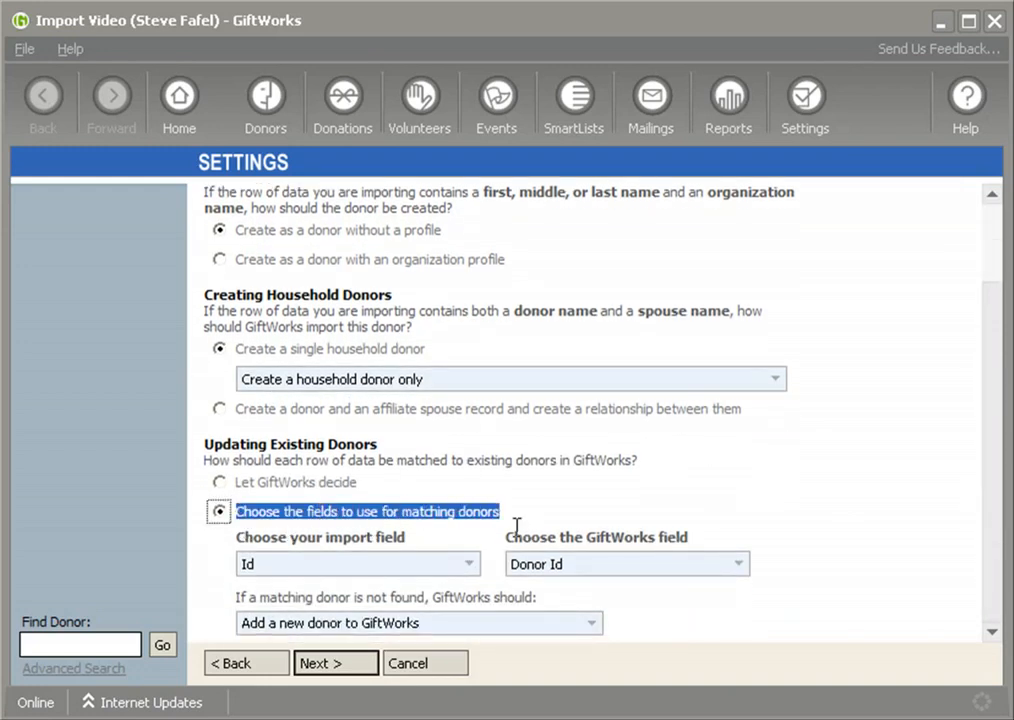
pyautogui.click(396, 566)
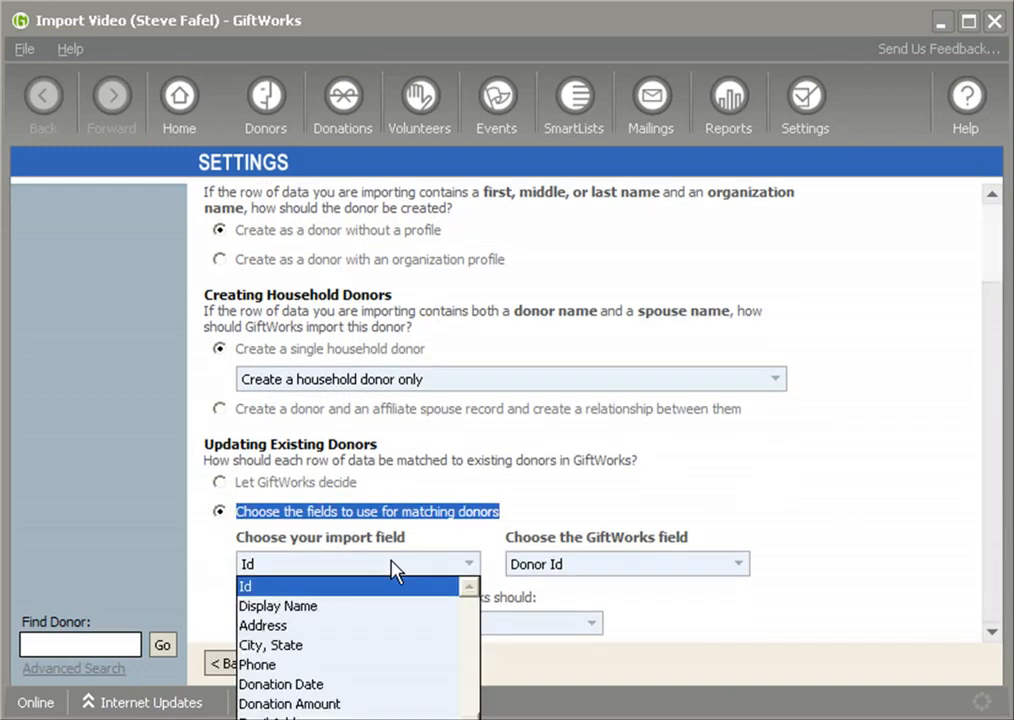
pyautogui.click(256, 588)
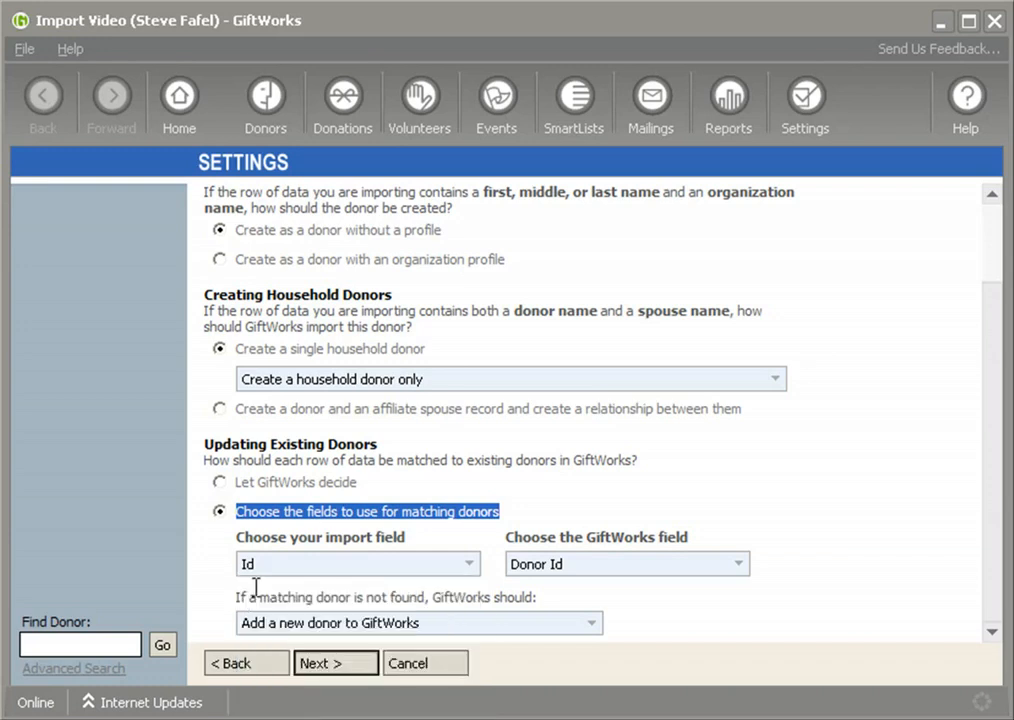
pyautogui.click(585, 566)
pyautogui.click(545, 588)
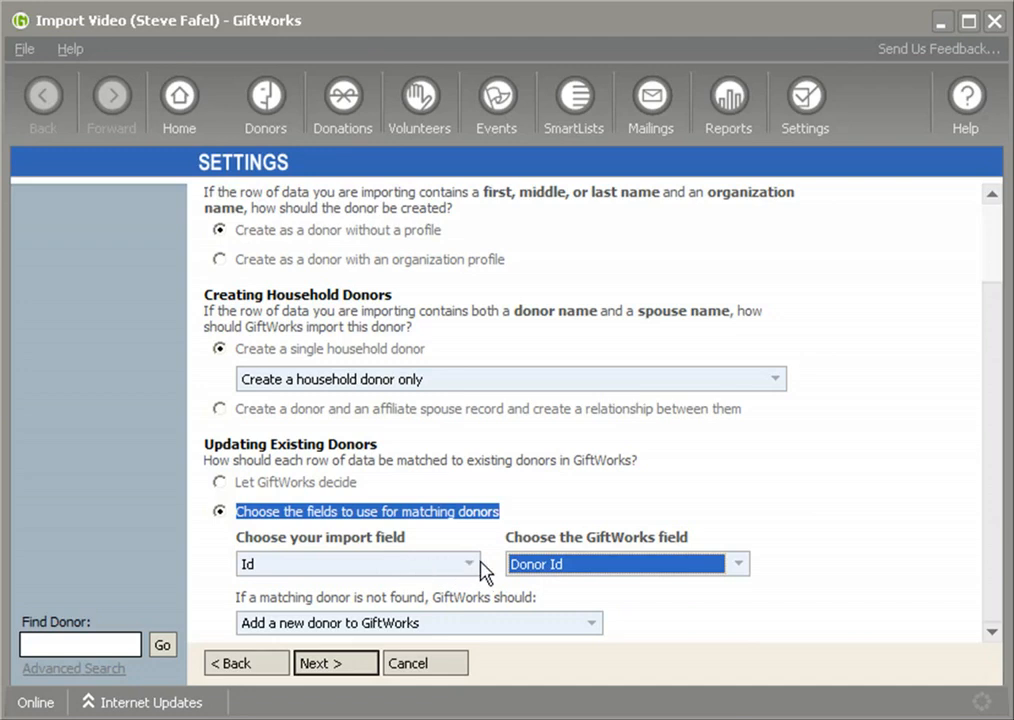
pyautogui.click(302, 640)
pyautogui.click(289, 664)
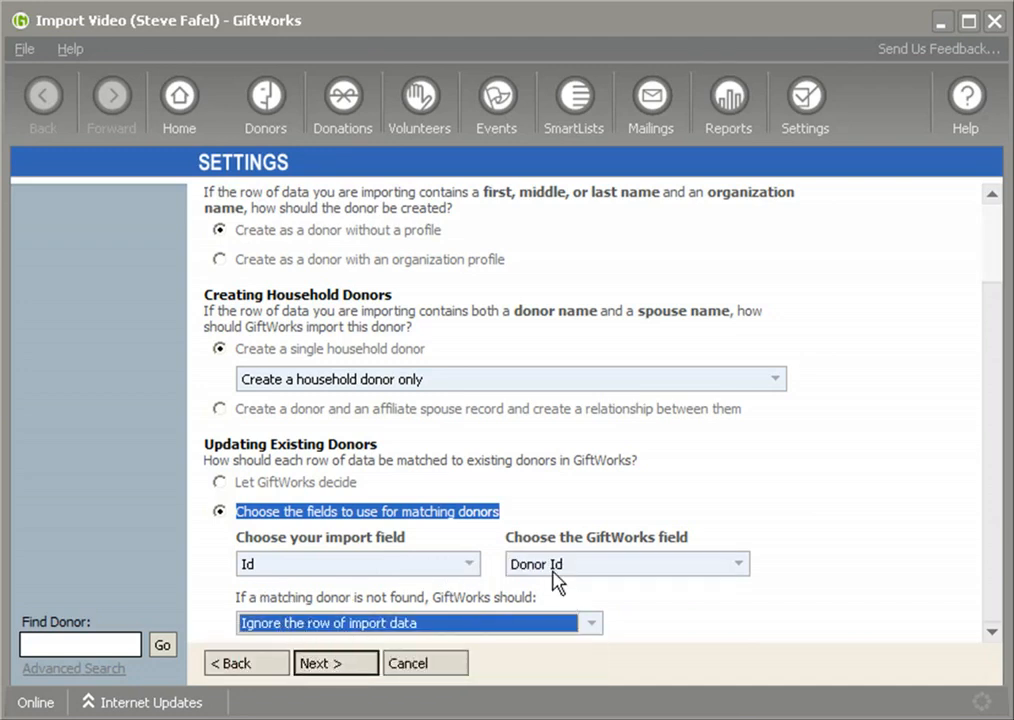
pyautogui.click(338, 664)
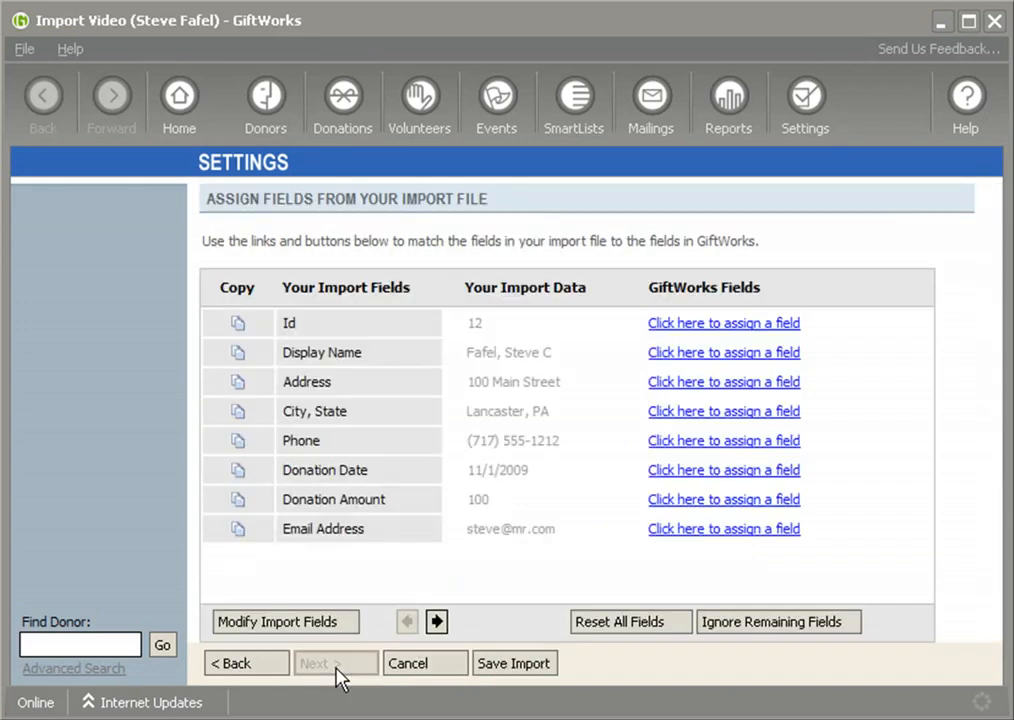
# Skip importing the Id, Display Name, Address and City, State columns
pyautogui.click(708, 330)
pyautogui.click(738, 353)
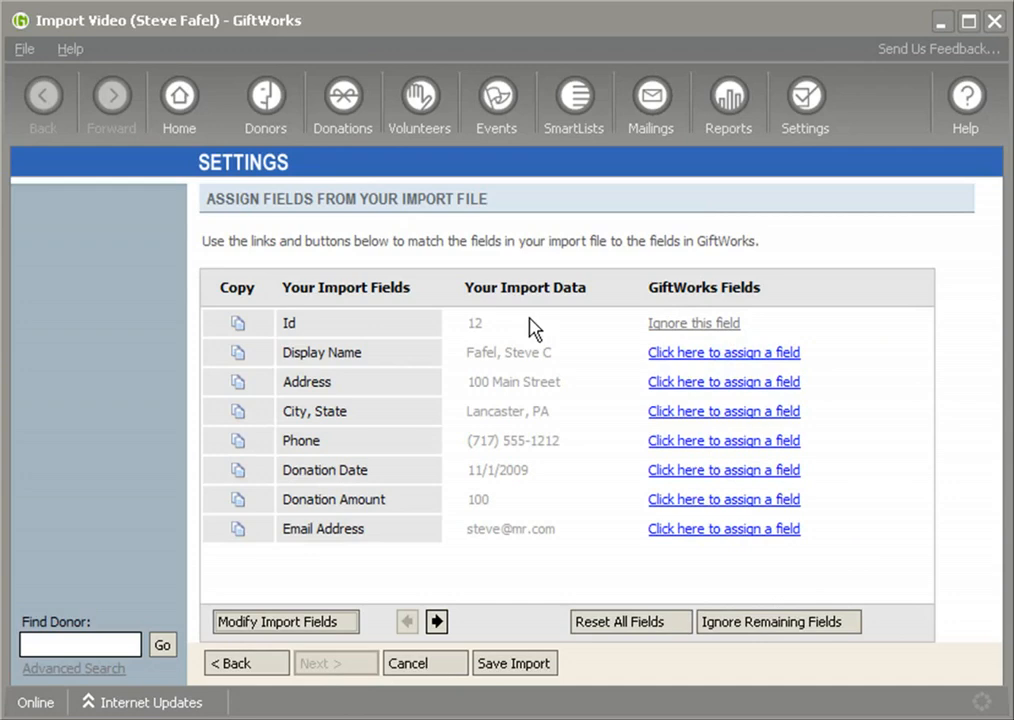
pyautogui.click(718, 354)
pyautogui.click(736, 398)
pyautogui.click(706, 383)
pyautogui.click(731, 411)
pyautogui.click(684, 411)
pyautogui.click(735, 437)
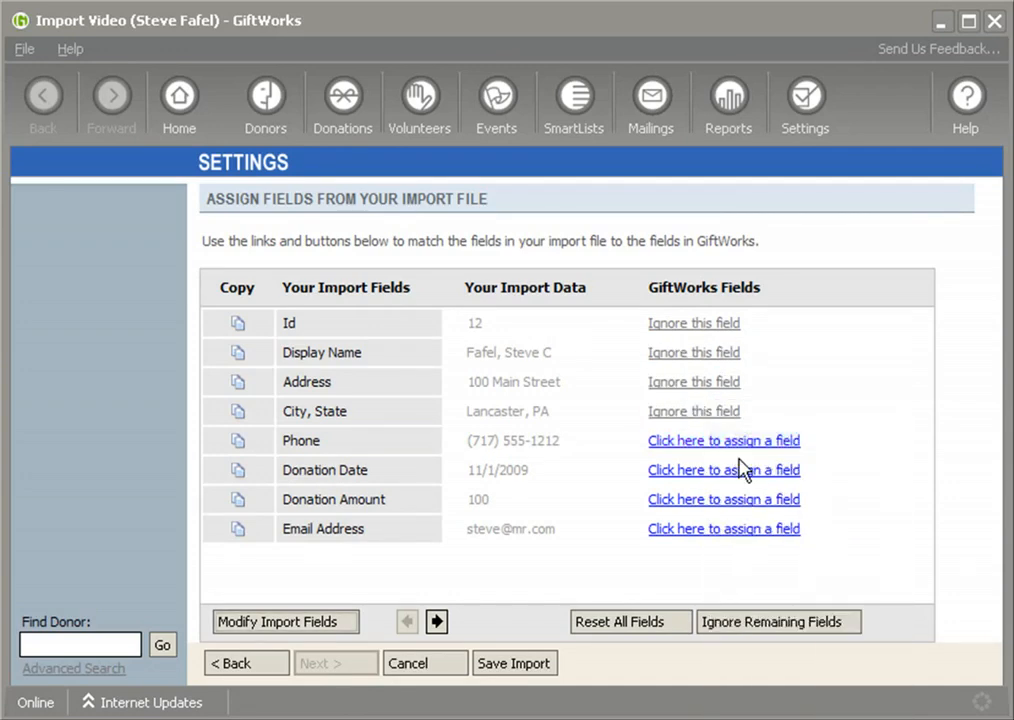
# Map Phone to Home Phone and Donation Date to Donation 1 Date
pyautogui.click(688, 445)
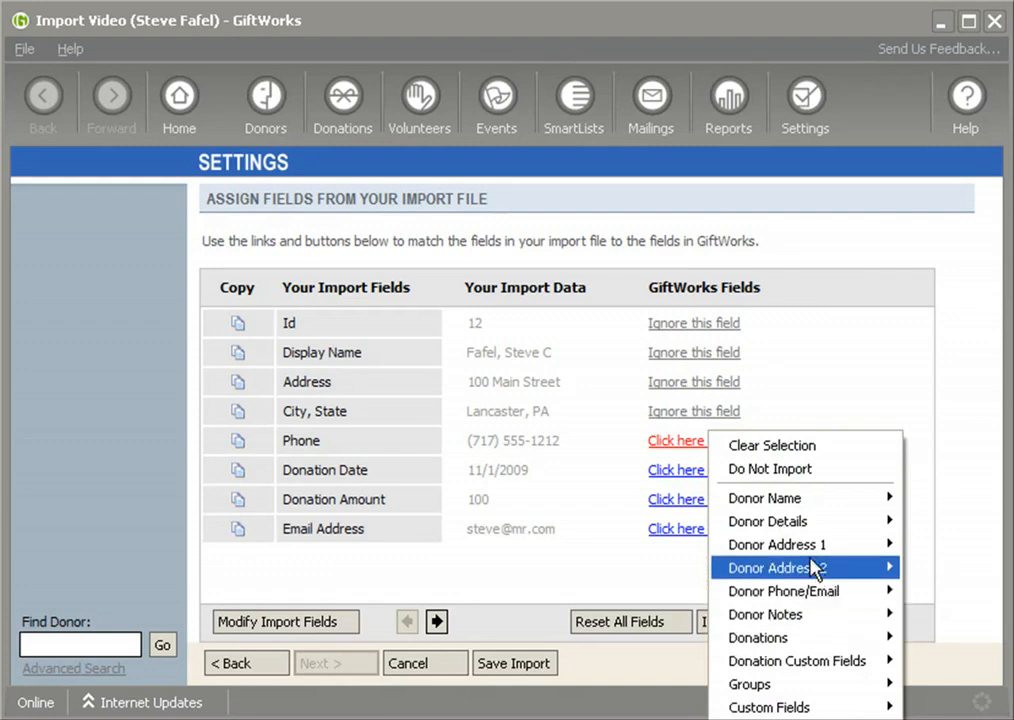
pyautogui.moveTo(845, 592)
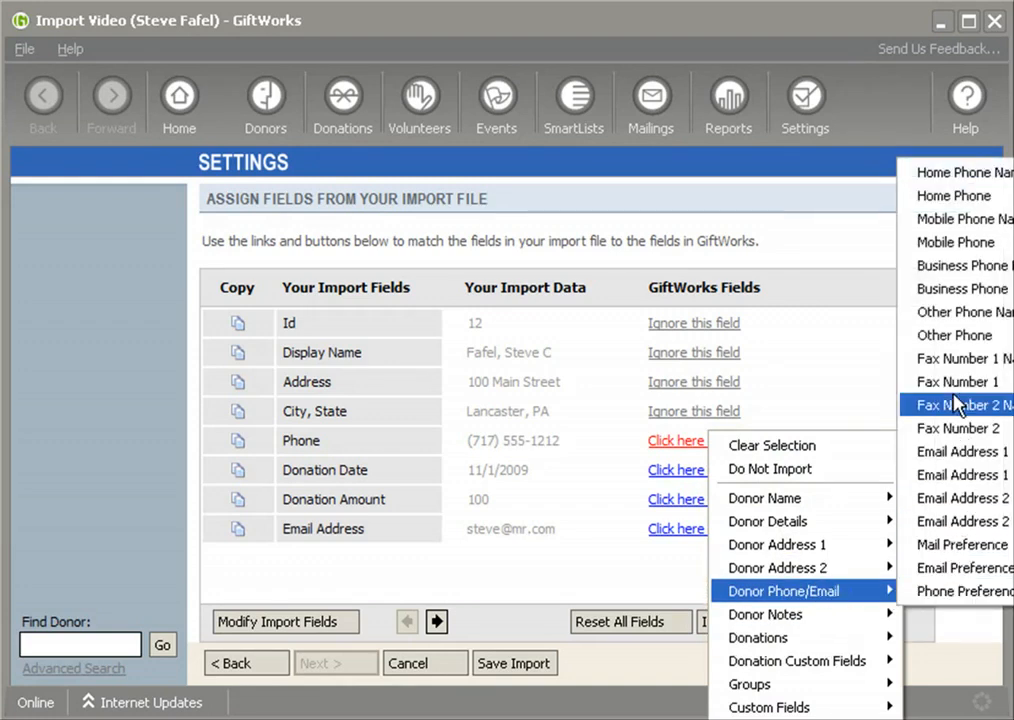
pyautogui.click(966, 197)
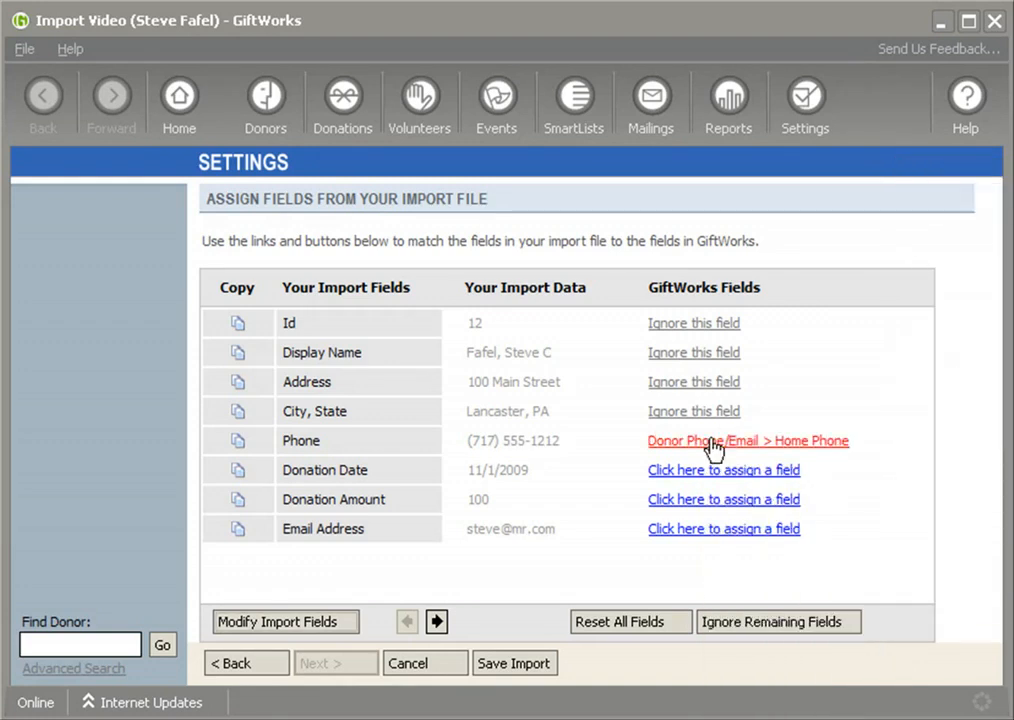
pyautogui.click(678, 475)
pyautogui.moveTo(803, 667)
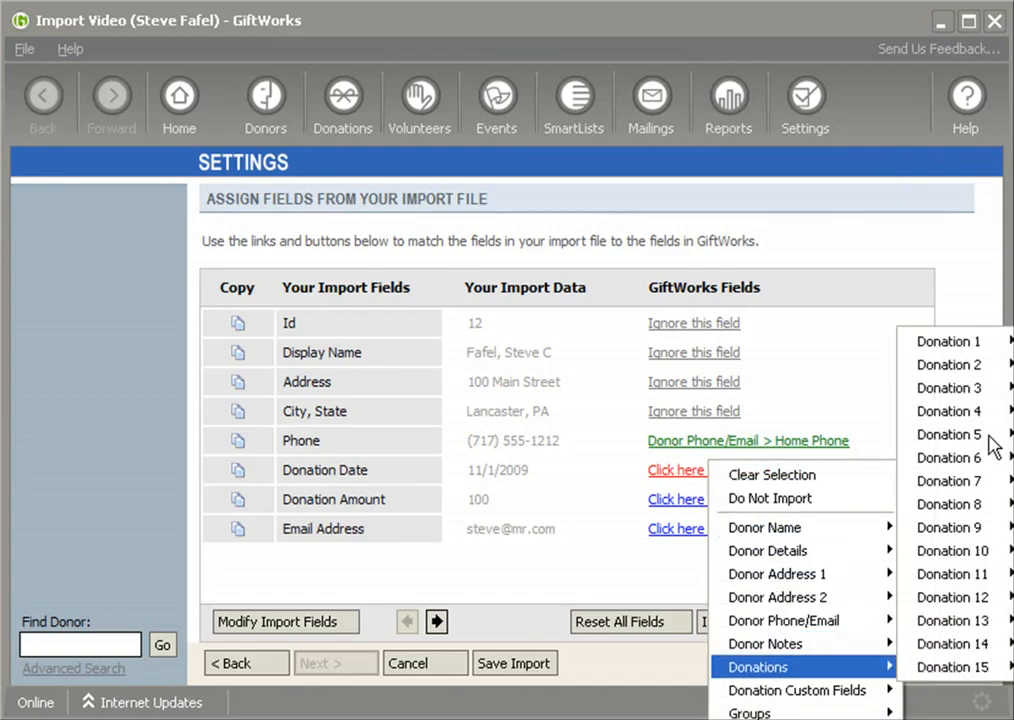
pyautogui.moveTo(1000, 345)
pyautogui.click(837, 344)
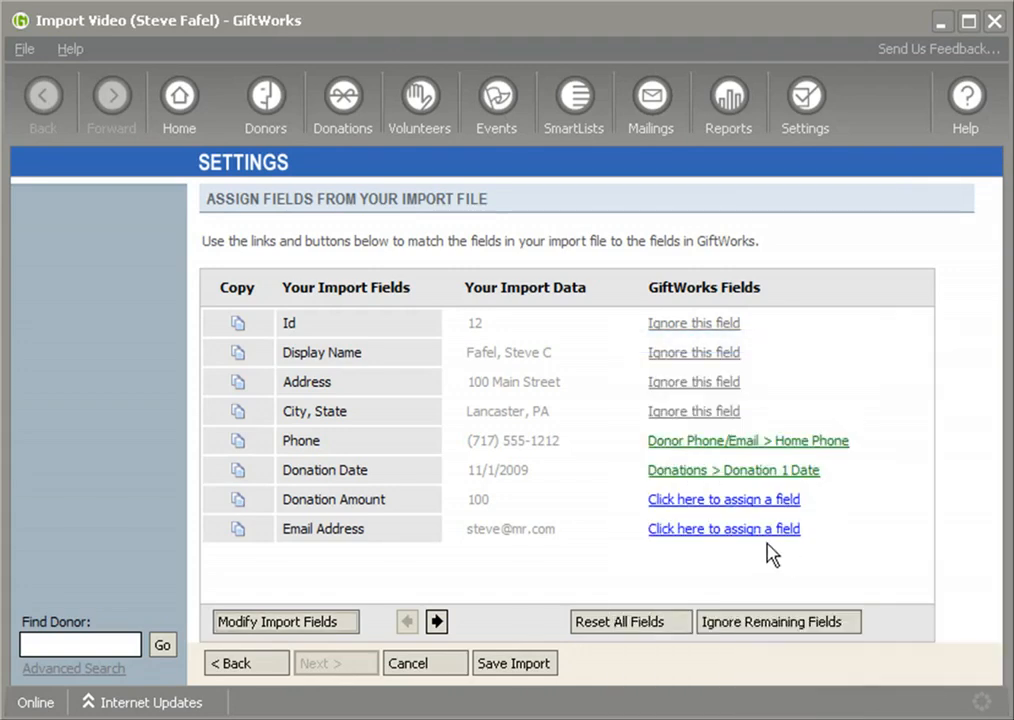
# Map Donation Amount to Donation 1 Amount and Email Address to Email Address 1
pyautogui.click(704, 500)
pyautogui.moveTo(826, 697)
pyautogui.moveTo(900, 372)
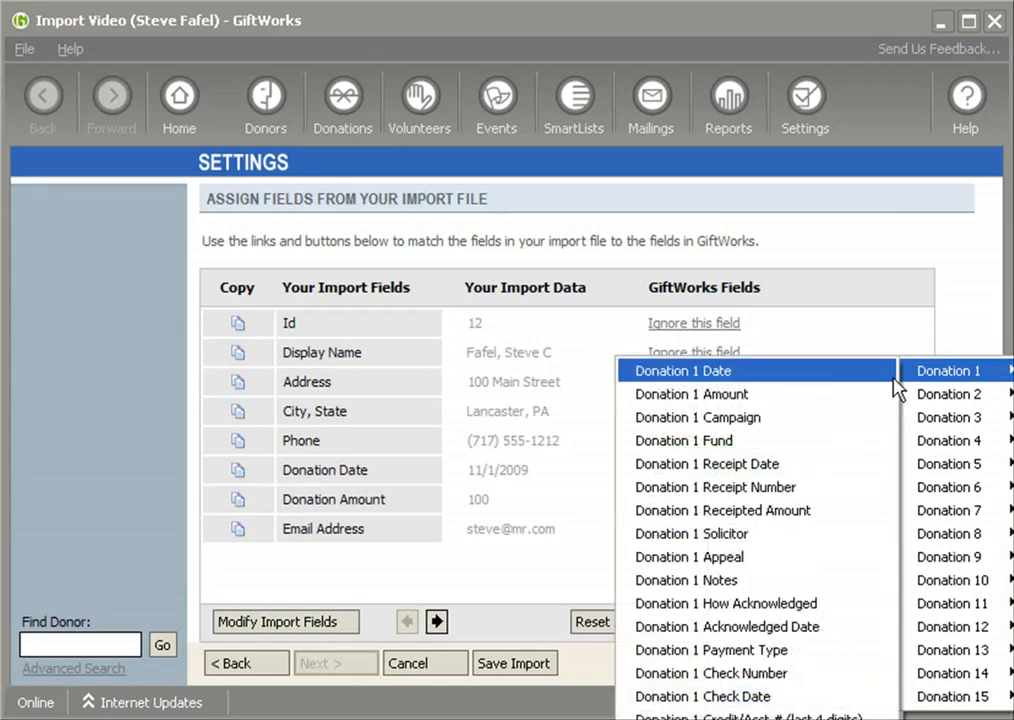
pyautogui.click(791, 395)
pyautogui.click(684, 531)
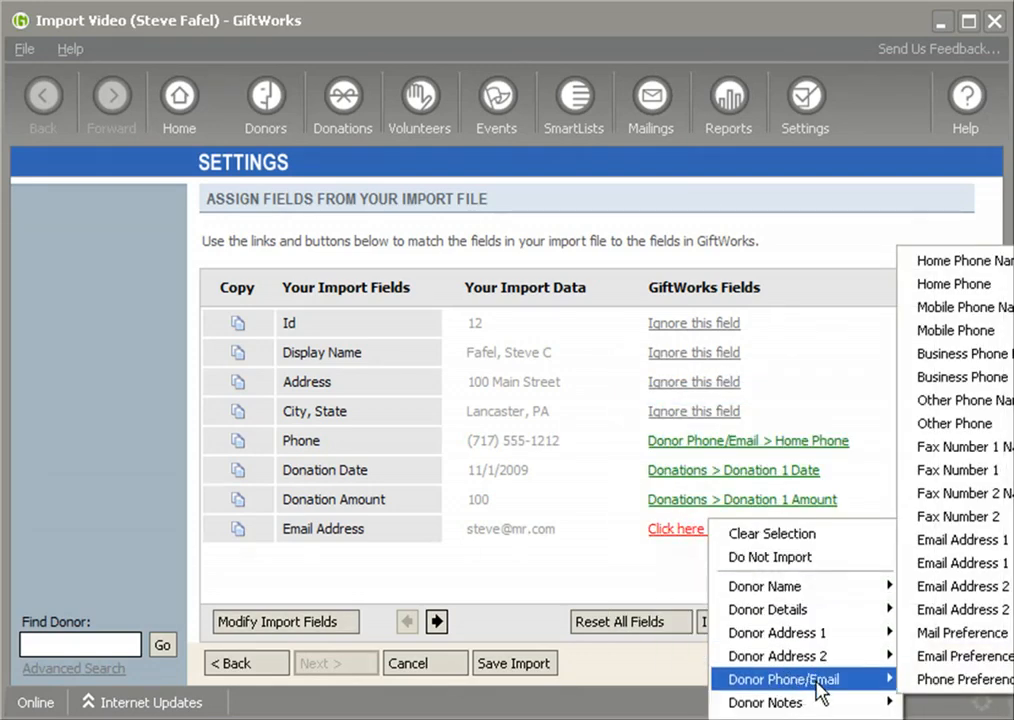
pyautogui.moveTo(813, 684)
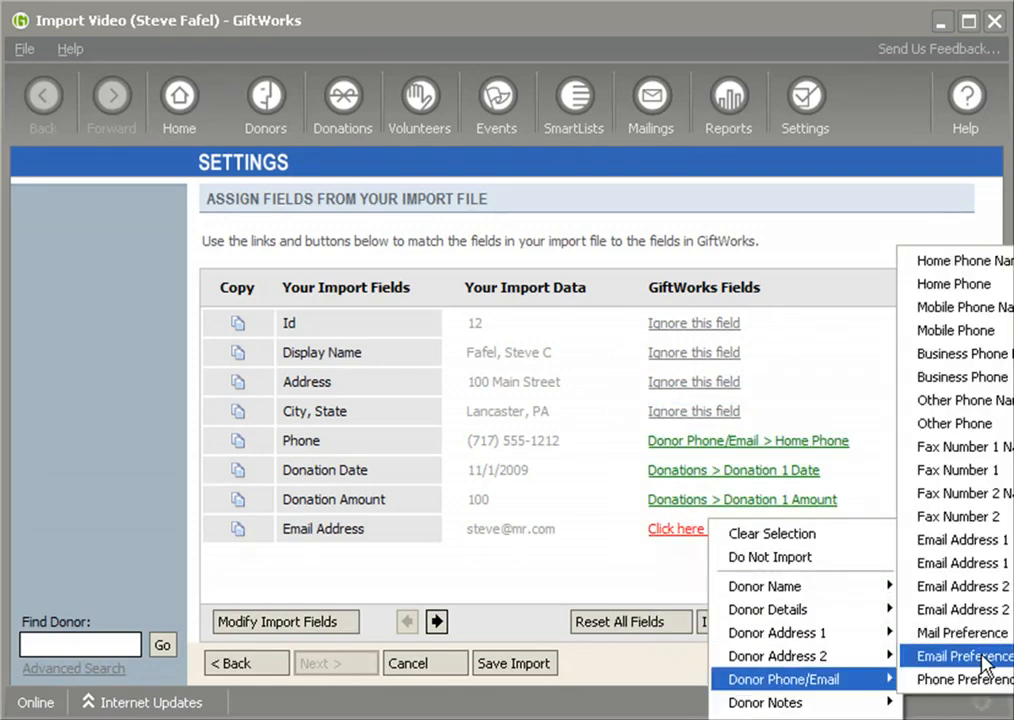
pyautogui.click(992, 572)
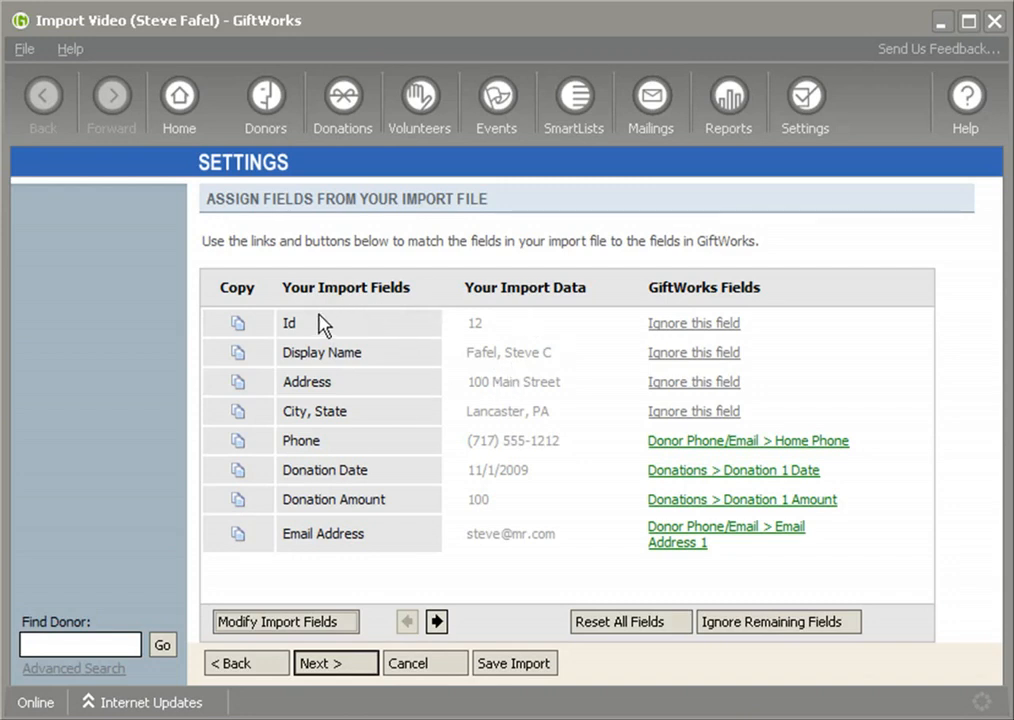
# Revisit the import file settings, then return to the field assignment page
pyautogui.click(255, 666)
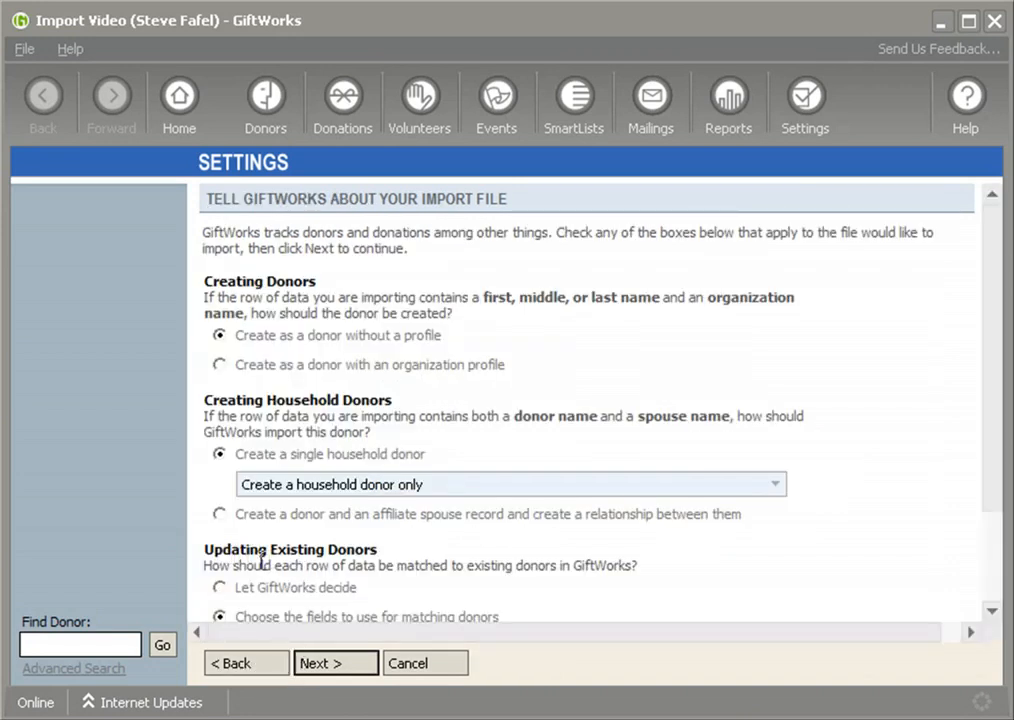
pyautogui.click(992, 611)
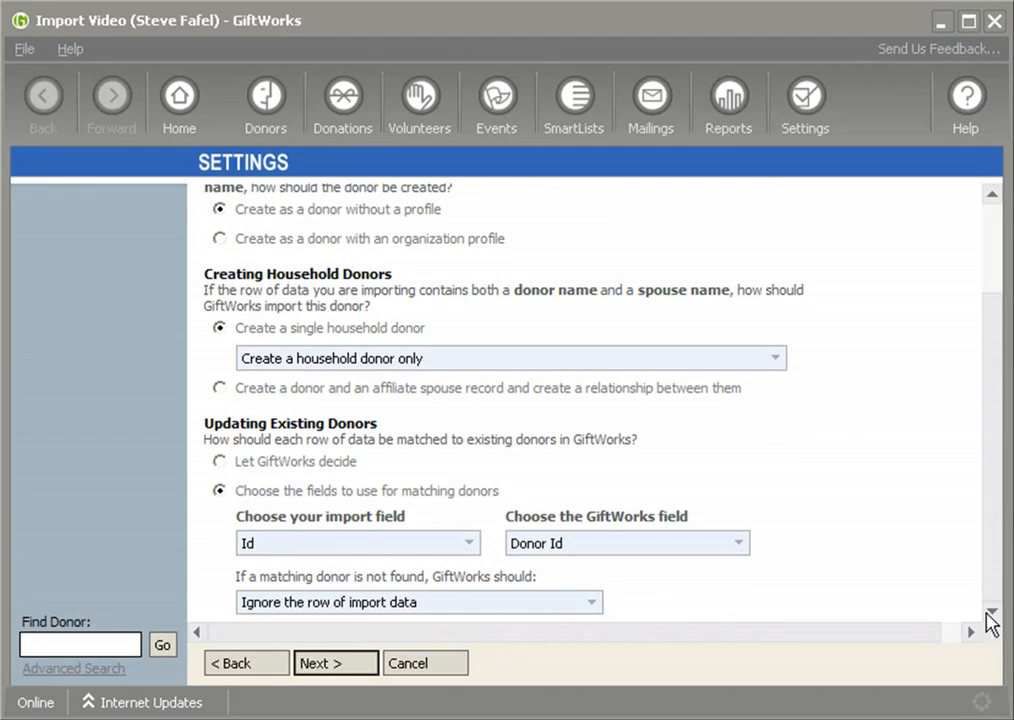
pyautogui.click(330, 666)
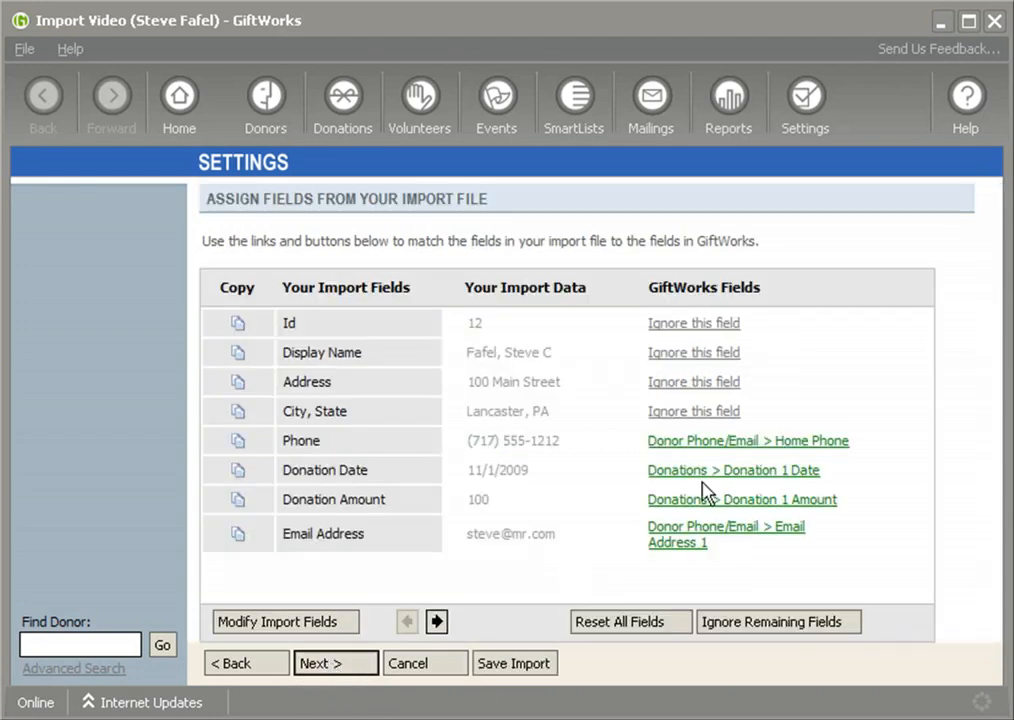
# Review the import information and run a successful test import
pyautogui.click(358, 665)
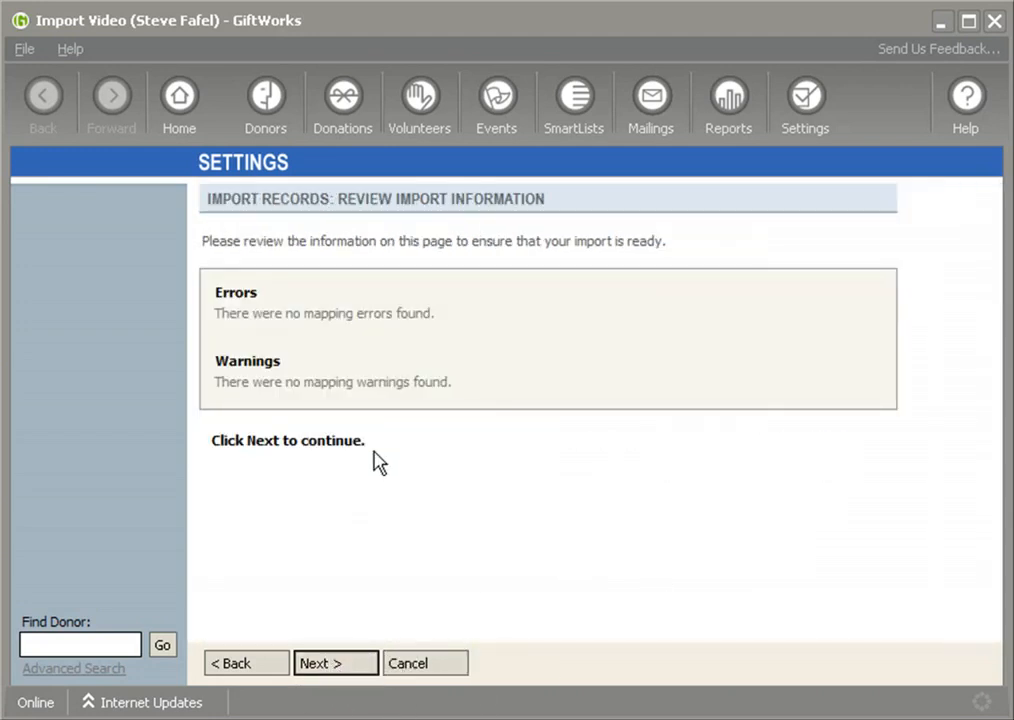
pyautogui.click(281, 299)
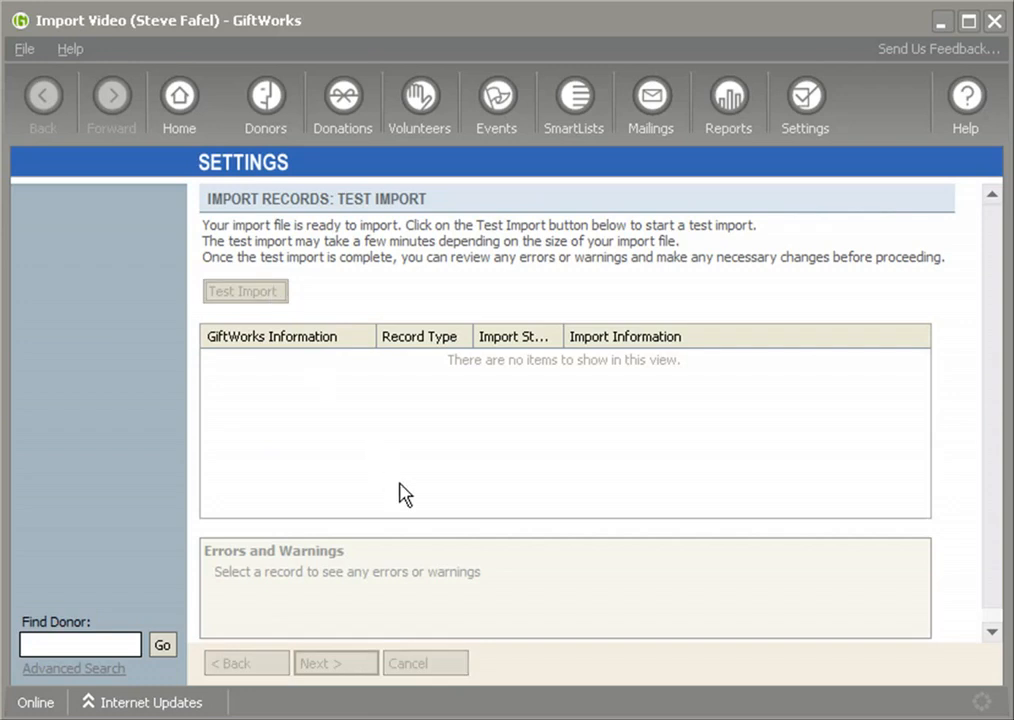
pyautogui.click(640, 450)
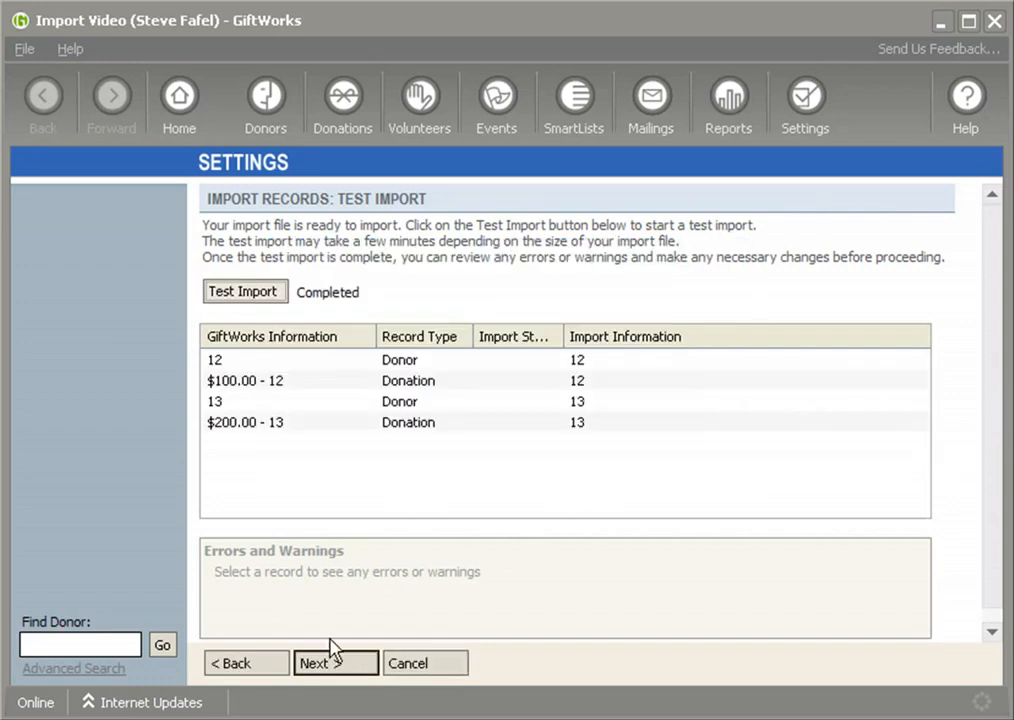
# Run and confirm the real import with no errors, then finish the wizard
pyautogui.click(268, 293)
pyautogui.click(397, 505)
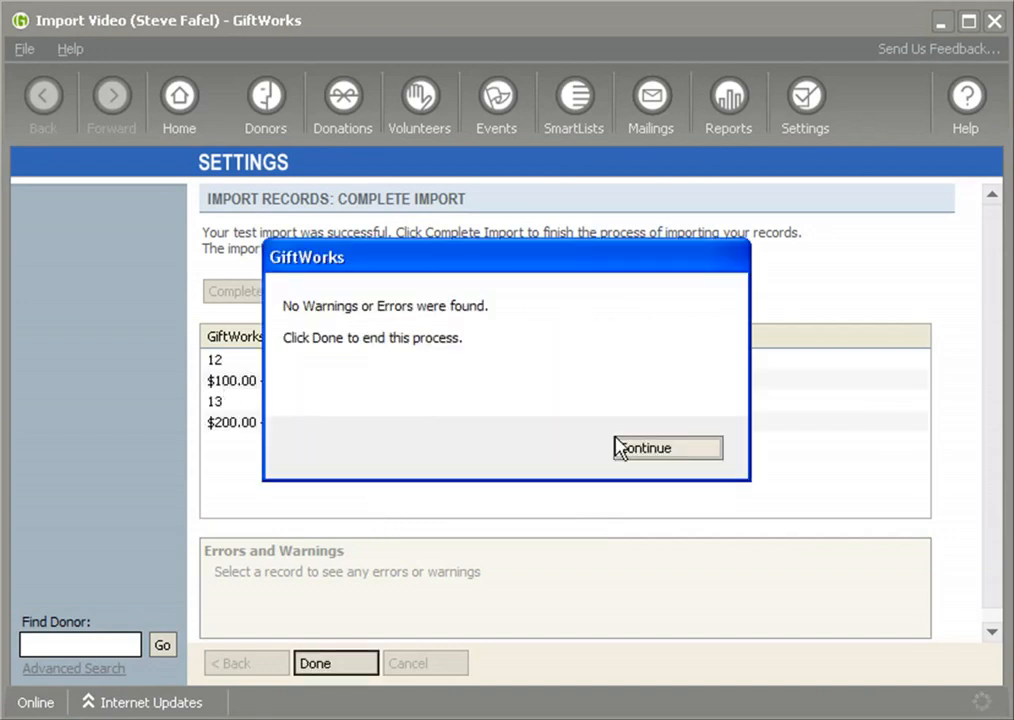
pyautogui.click(620, 446)
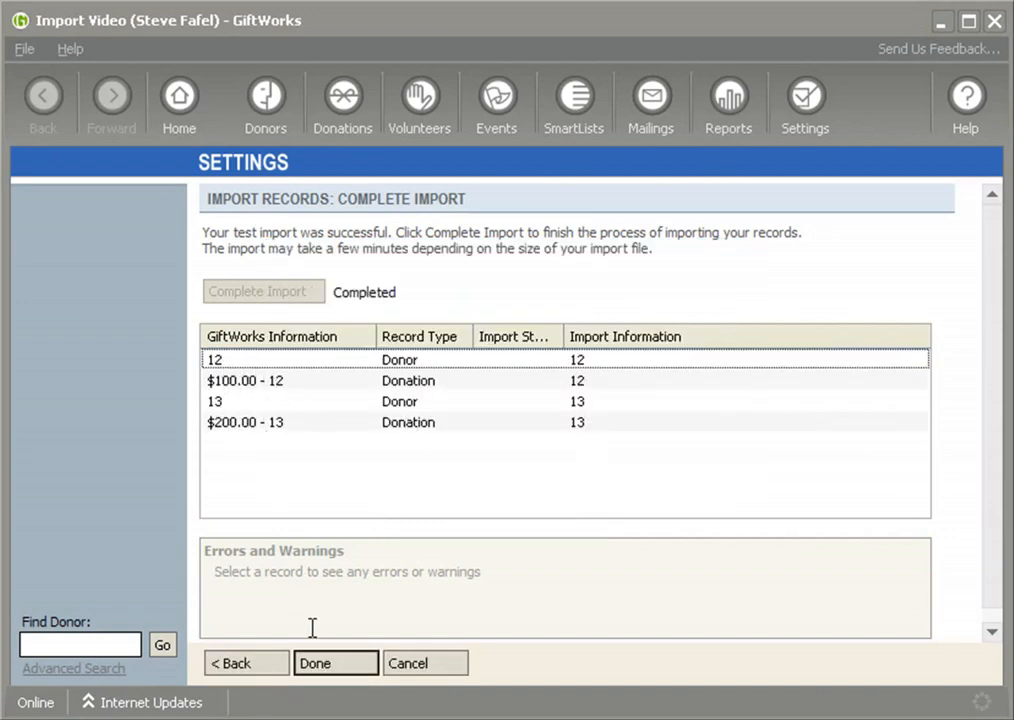
pyautogui.click(333, 670)
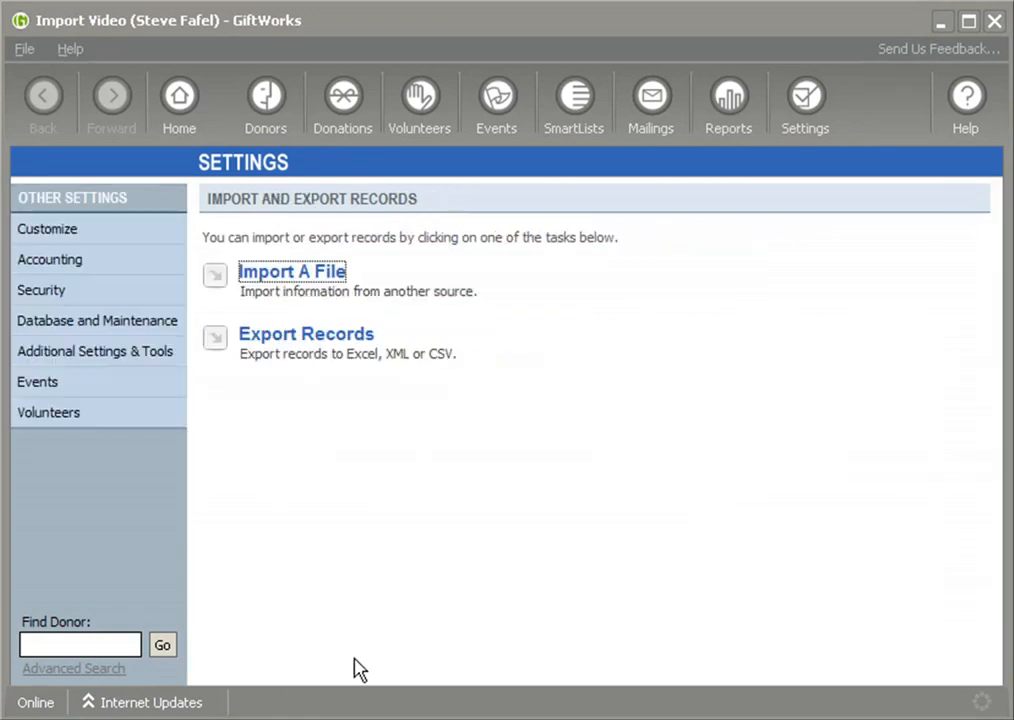
# On the Donors dashboard, check the $100.00 donor's imported phone and donation history
pyautogui.click(268, 105)
pyautogui.doubleClick(472, 378)
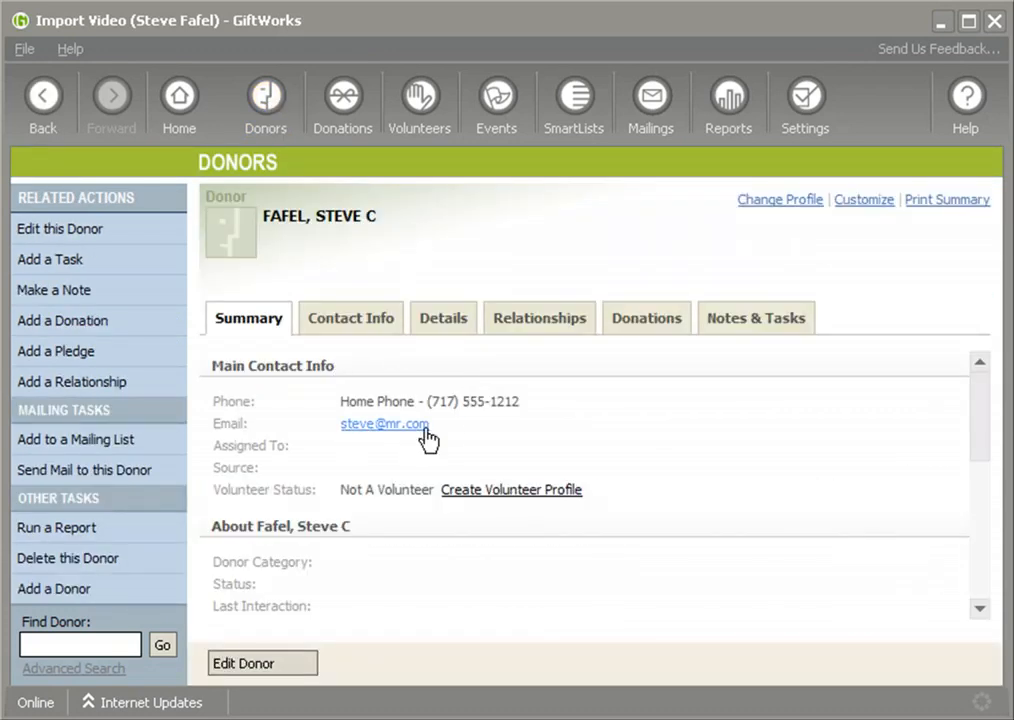
pyautogui.moveTo(460, 401); pyautogui.dragTo(519, 405)
pyautogui.click(662, 322)
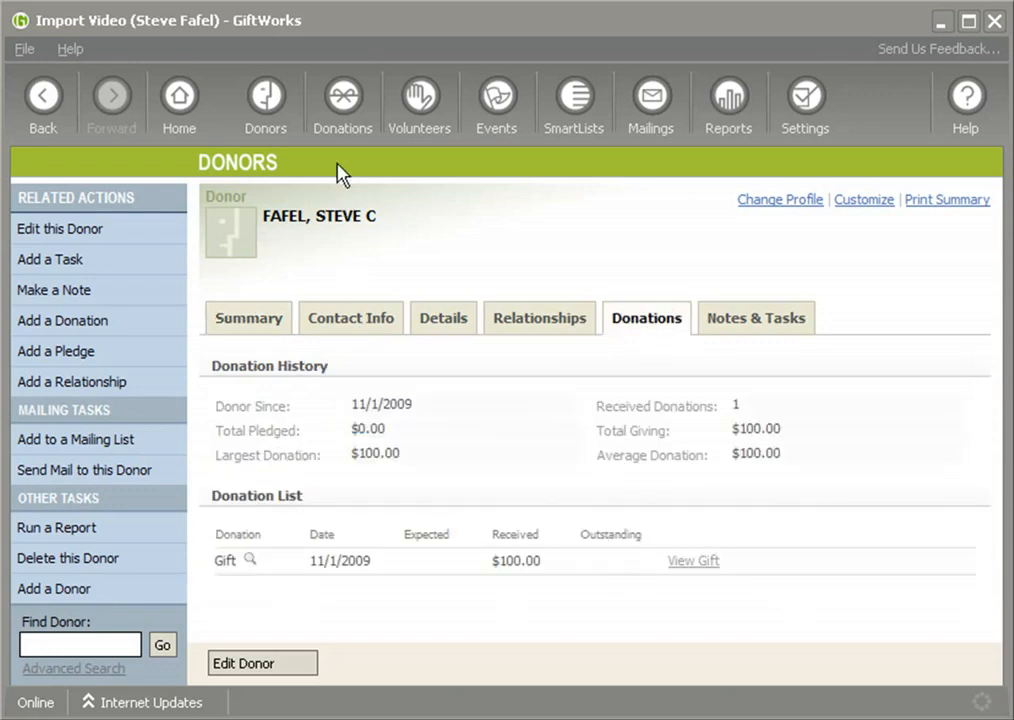
pyautogui.click(268, 112)
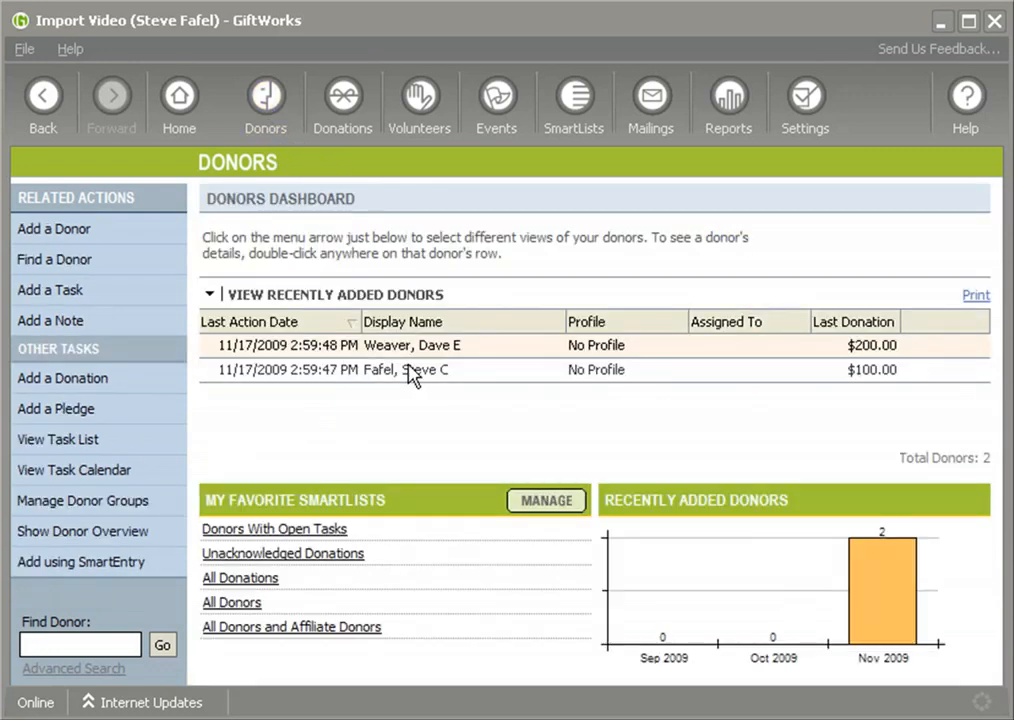
# Check the $200.00 donor's record and donations, then return to the dashboard
pyautogui.doubleClick(412, 349)
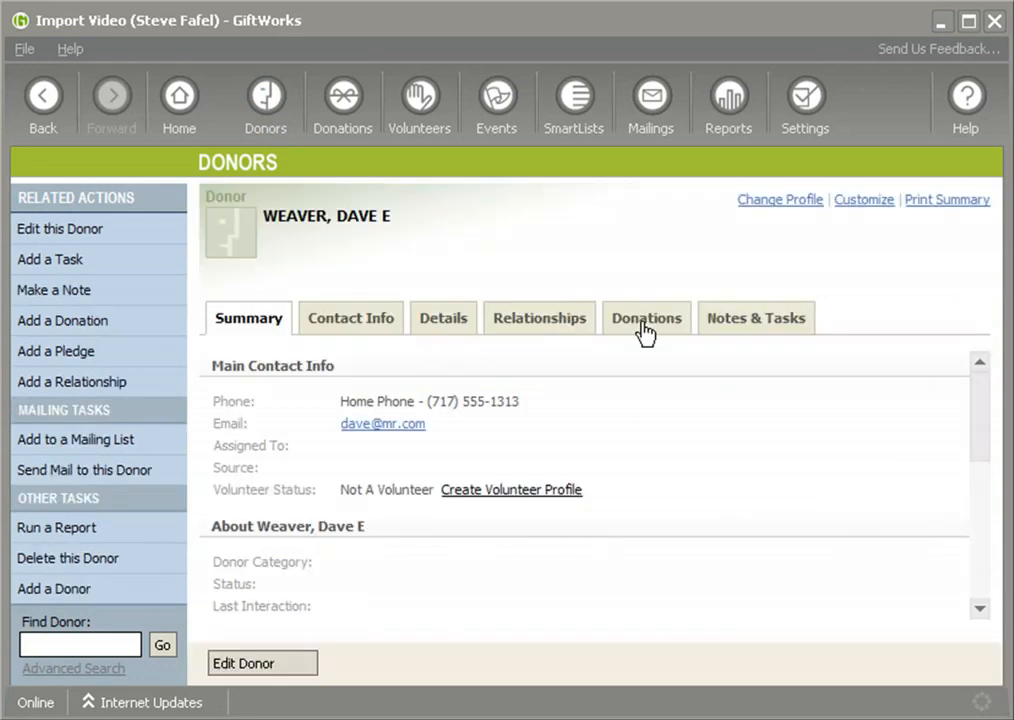
pyautogui.click(645, 320)
pyautogui.click(282, 116)
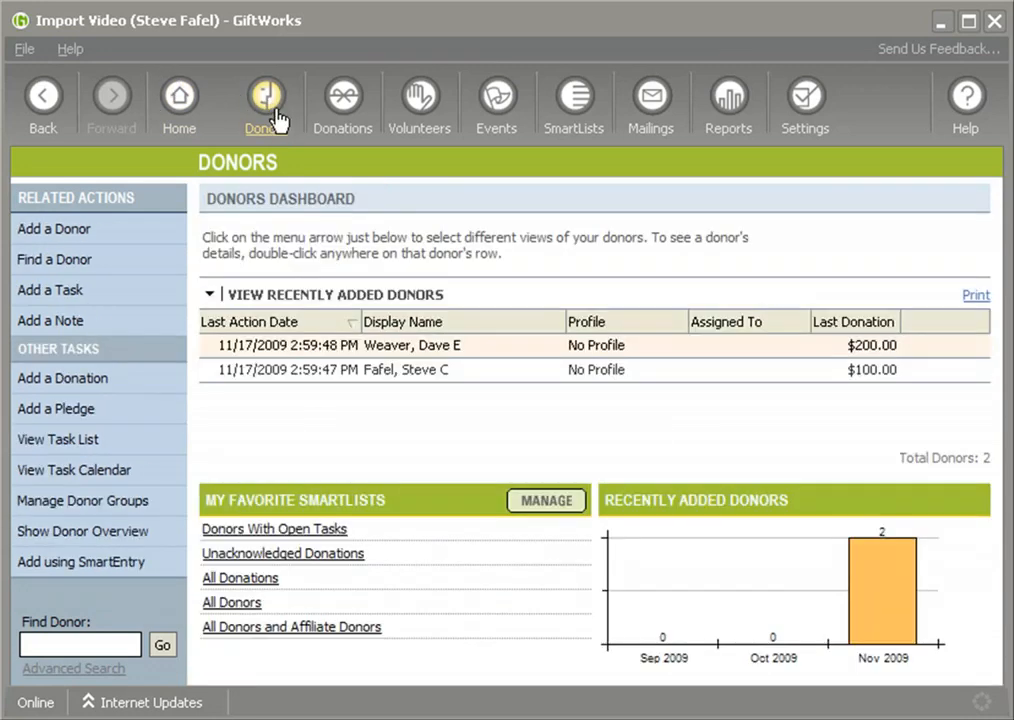